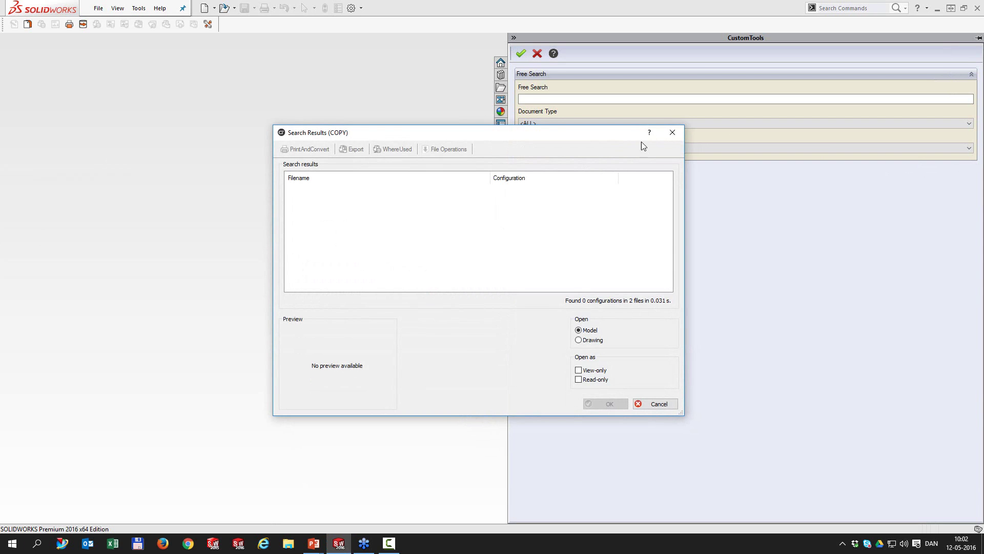
# Step: Close the search results and open the assembly 001545.SLDASM from the recent documents
pyautogui.click(672, 132)
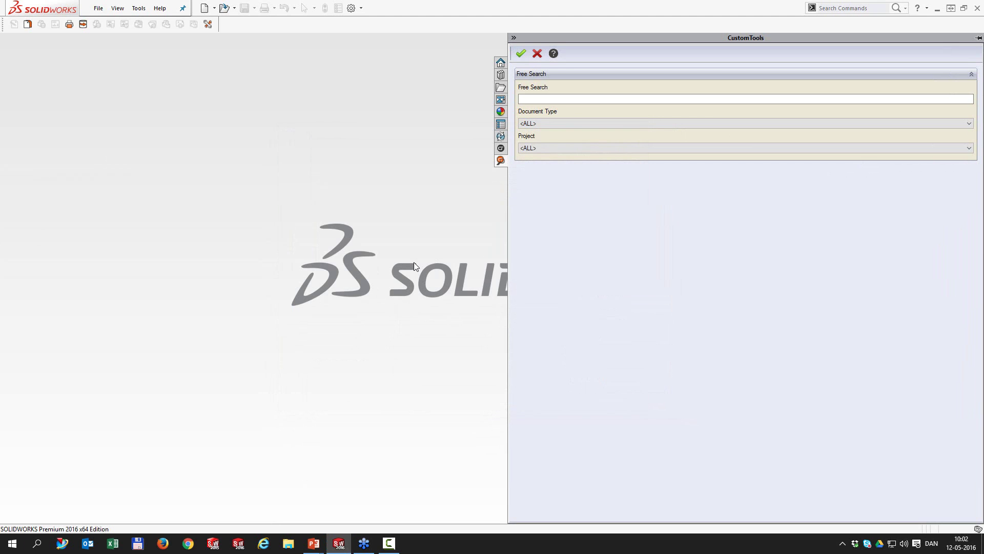
pyautogui.press('r')
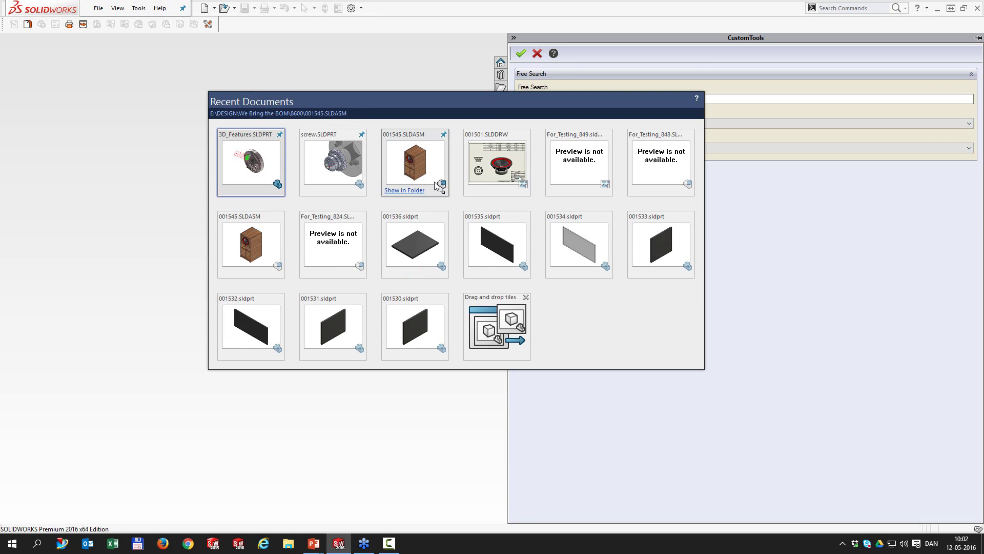
pyautogui.press('Escape')
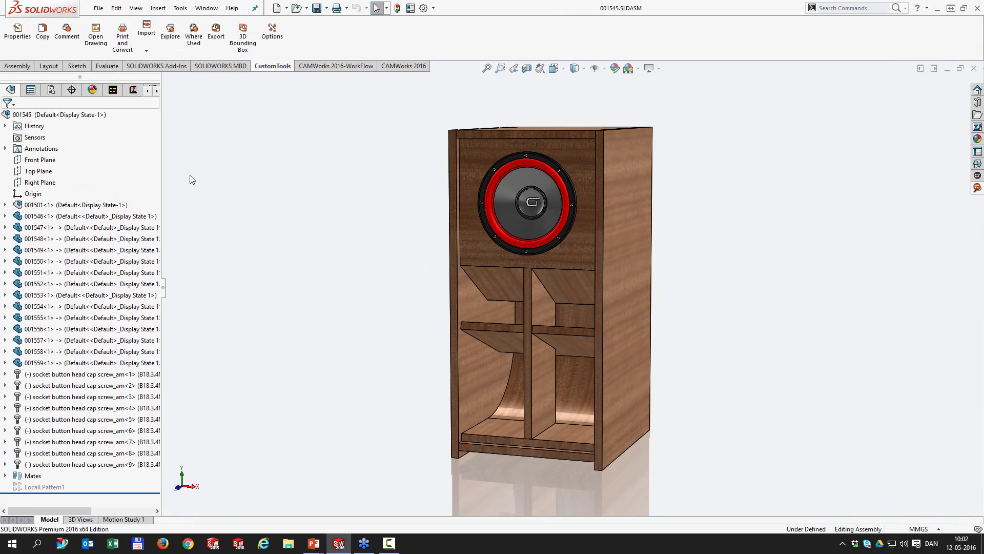
# Step: Start Pack and Go for the assembly and set its save folder to E:\DESIGN\We Bring the BOM\86000
pyautogui.click(99, 9)
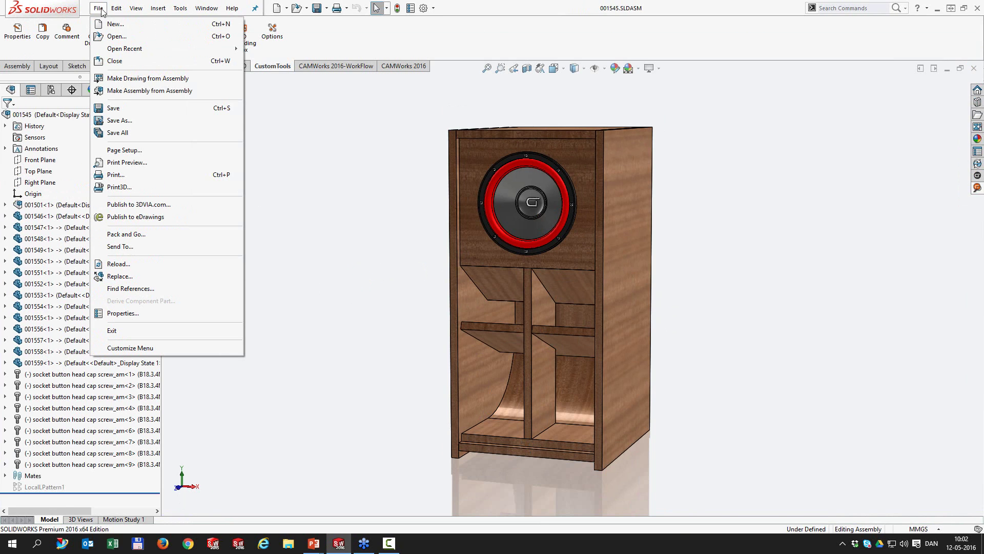
pyautogui.click(126, 234)
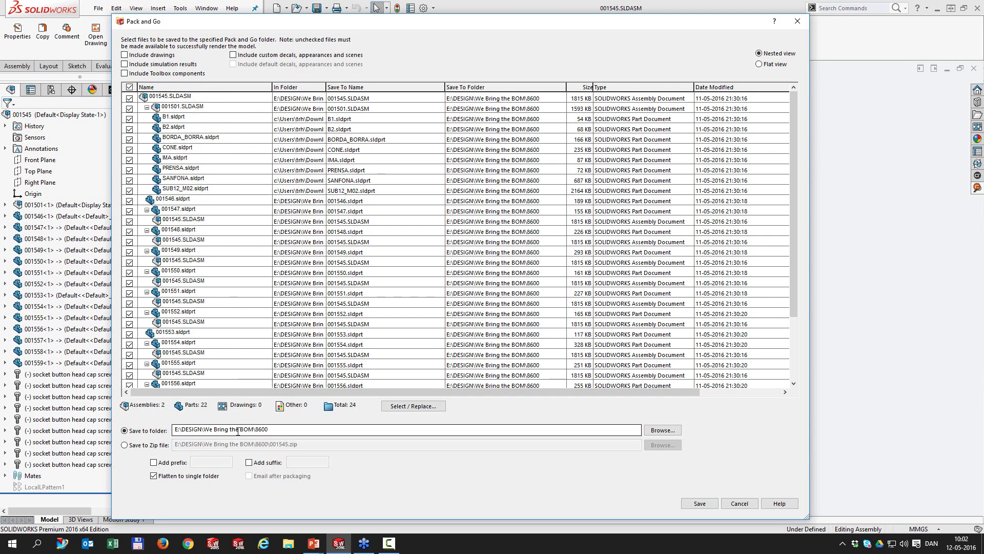
pyautogui.tripleClick(291, 430)
pyautogui.write('E:\\DESIGN\\We Bring the BOM\\86000')
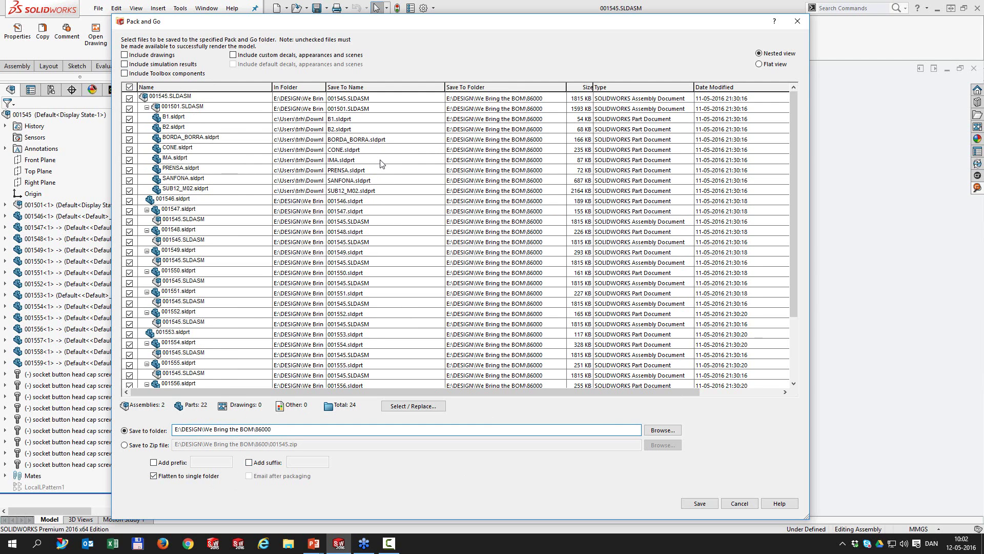
# Step: Inspect the renaming options for the save-to names and folders, and cancel Pack and Go and close the assembly
pyautogui.doubleClick(377, 101)
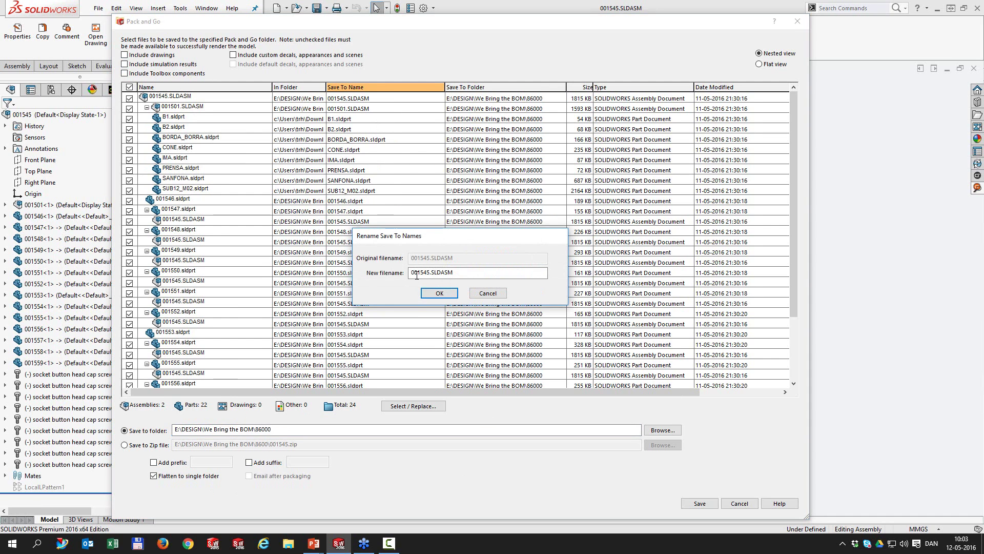
pyautogui.click(487, 292)
pyautogui.doubleClick(469, 105)
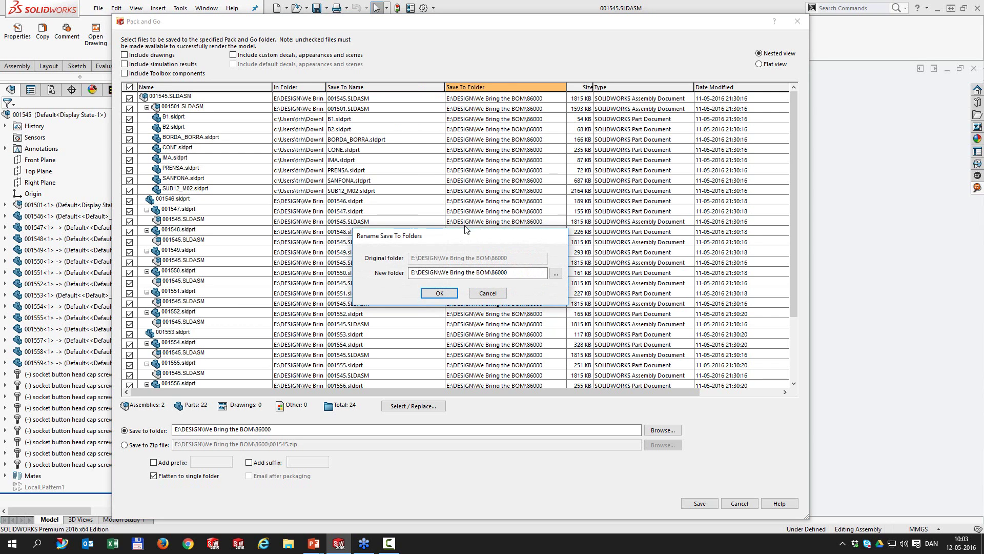
pyautogui.click(487, 293)
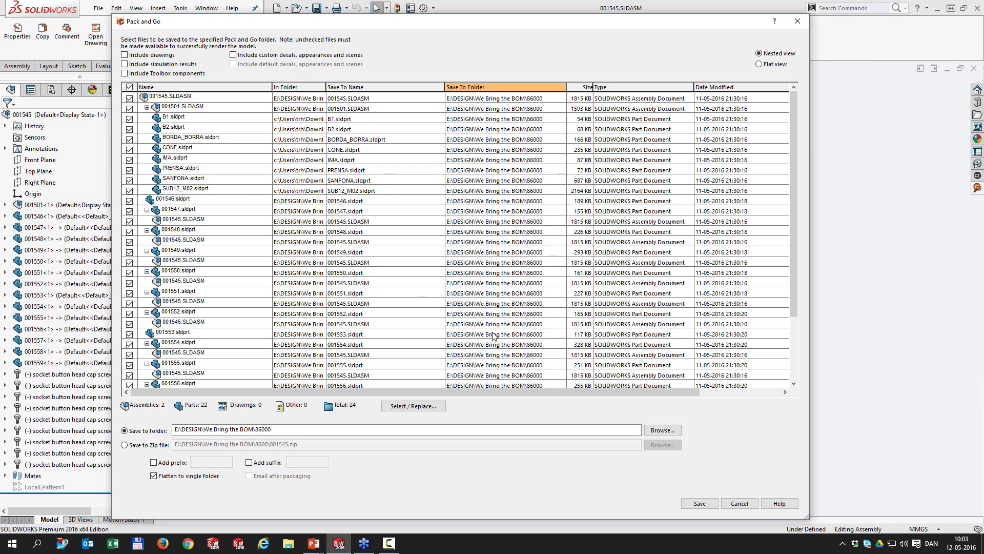
pyautogui.click(797, 21)
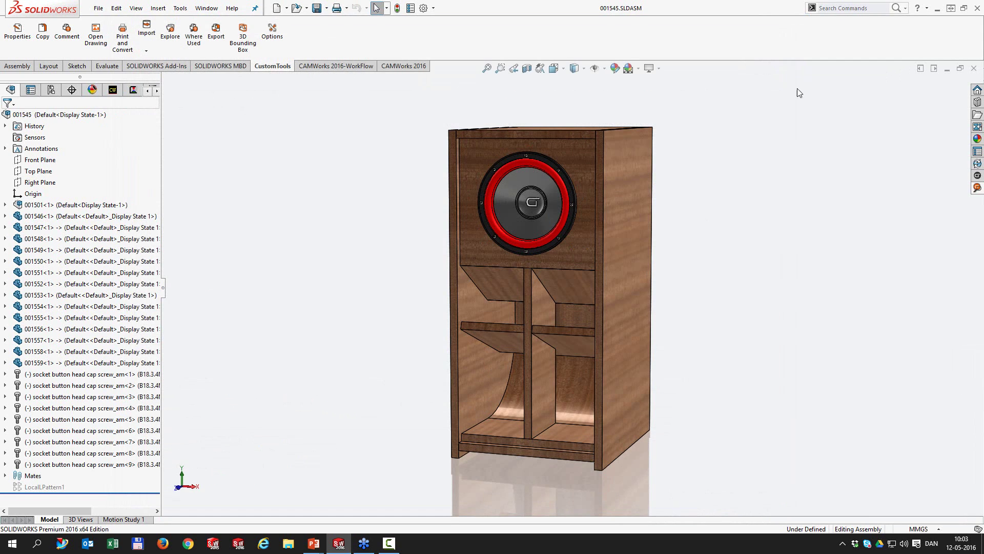
pyautogui.click(973, 69)
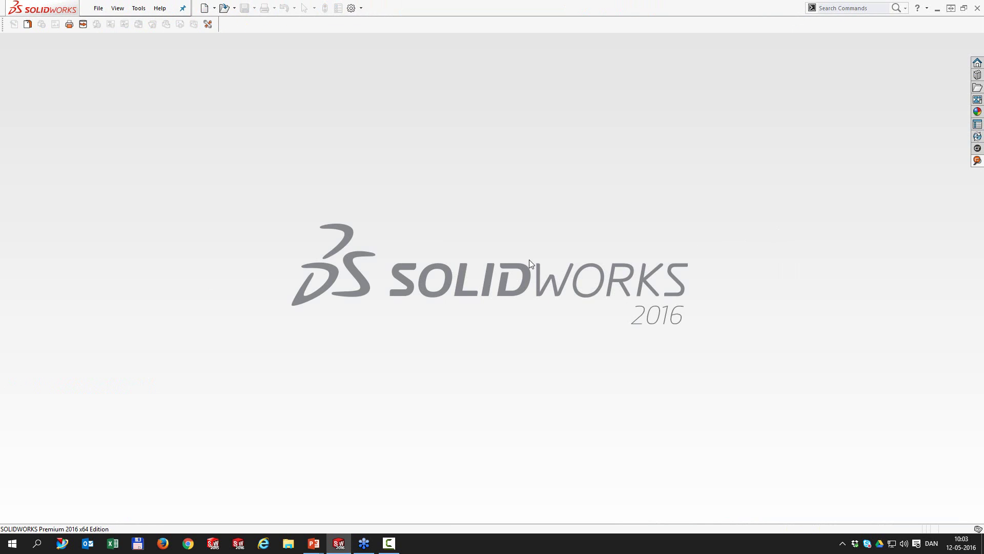
# Step: Start the CustomTools copy function and insert the assembly 001545.SLDASM from the 8600 folder
pyautogui.click(26, 28)
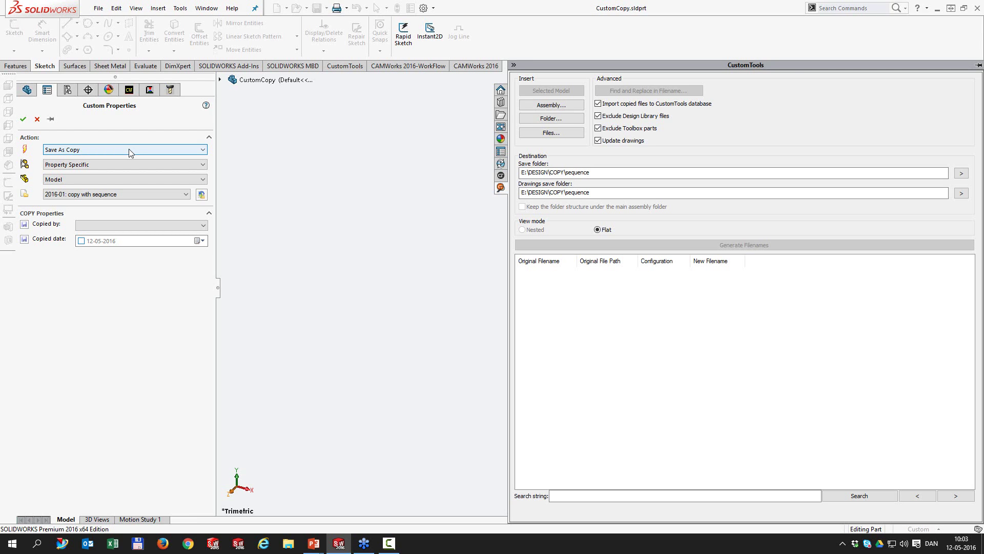
pyautogui.click(534, 105)
pyautogui.click(240, 147)
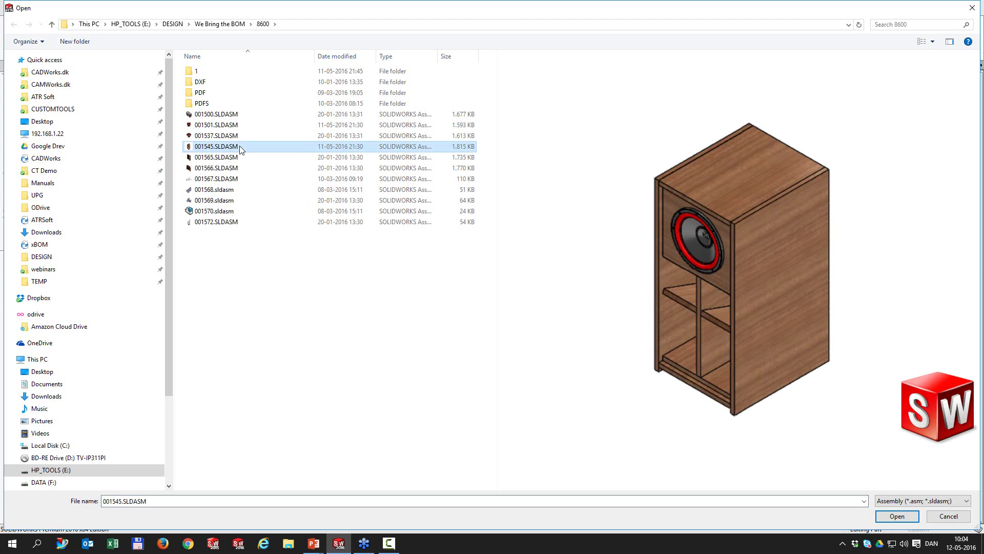
pyautogui.doubleClick(240, 147)
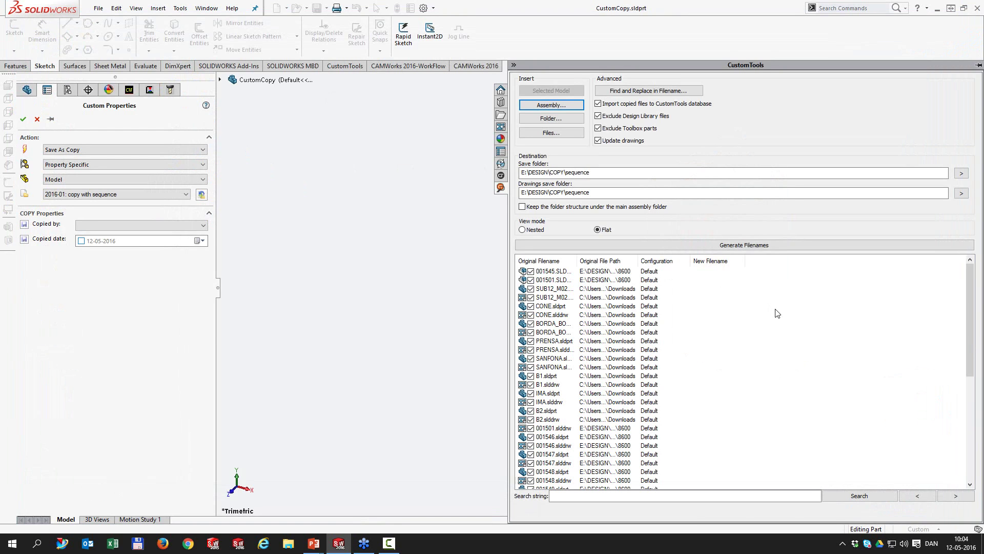
# Step: Choose the General copy profile, set Copied by to TRH and enable the copied date 12-05-2016
pyautogui.click(163, 199)
pyautogui.click(84, 210)
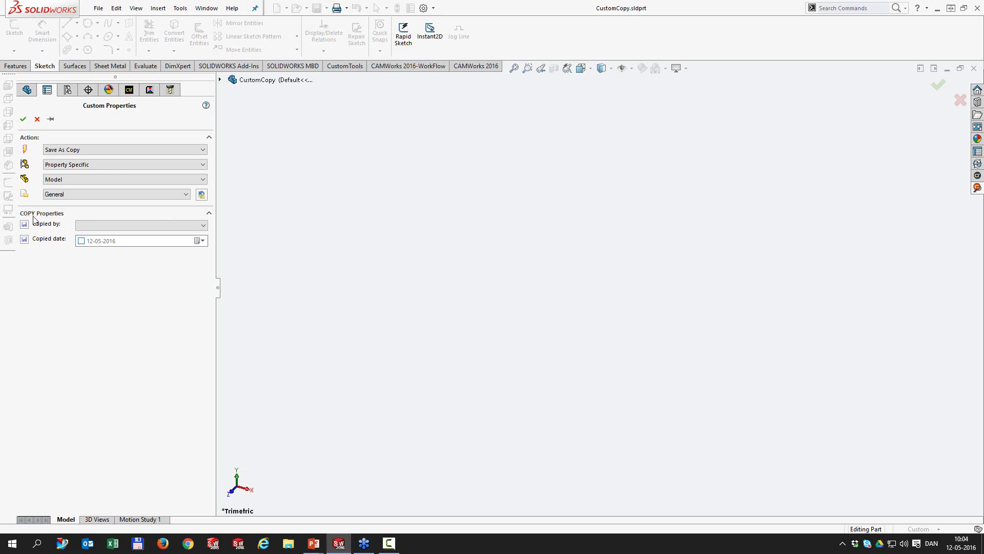
pyautogui.click(82, 226)
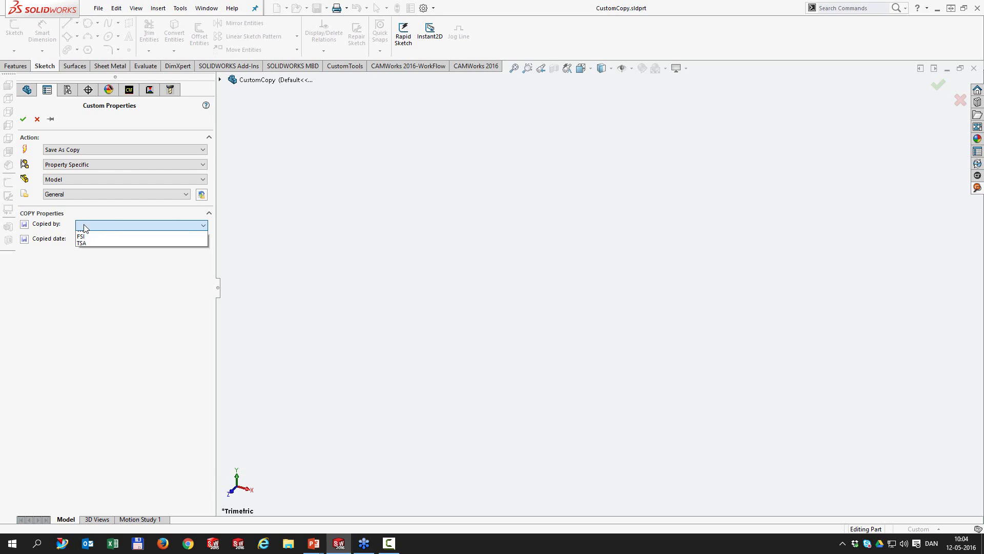
pyautogui.click(83, 241)
pyautogui.click(81, 240)
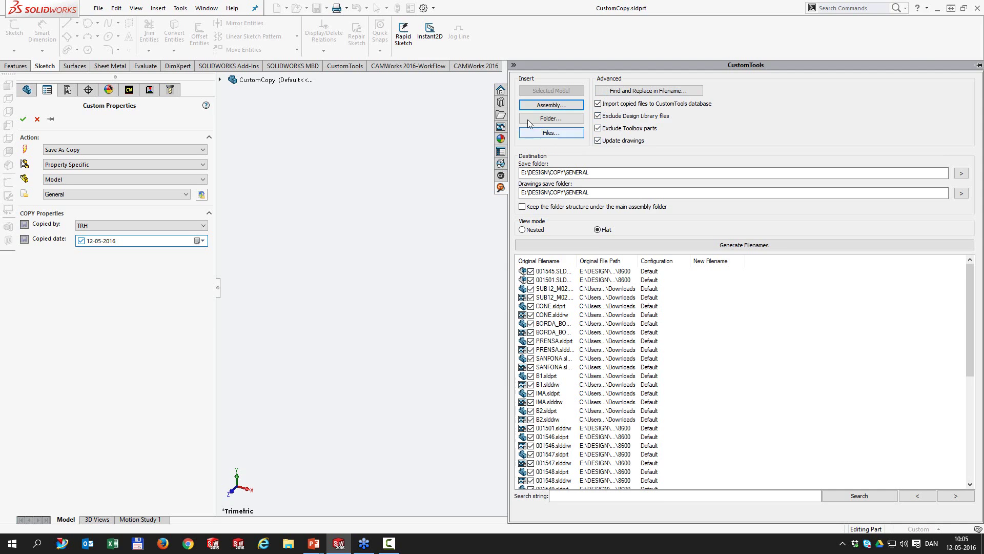
# Step: Turn off Update drawings for the copy, and widen the original filename and file path columns to fit their contents
pyautogui.click(501, 102)
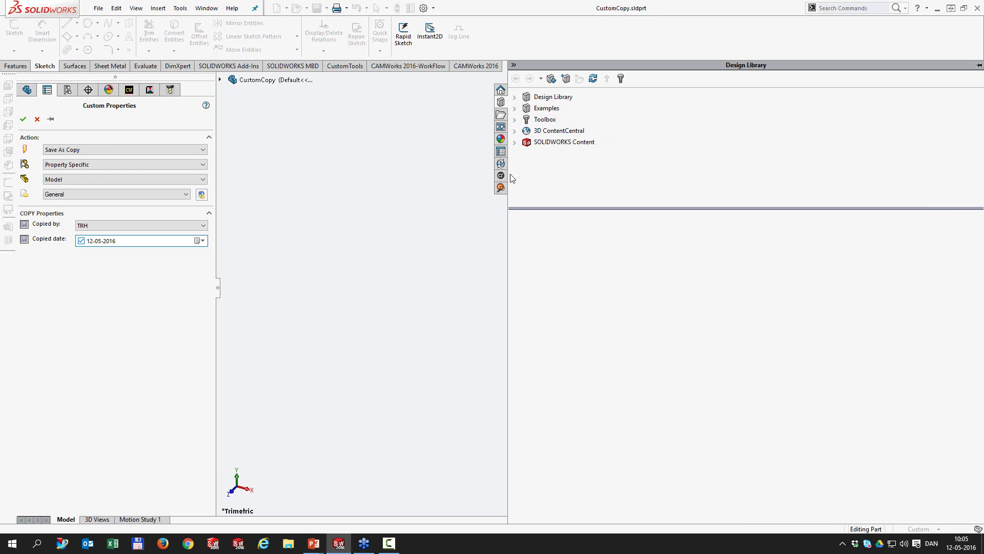
pyautogui.click(501, 188)
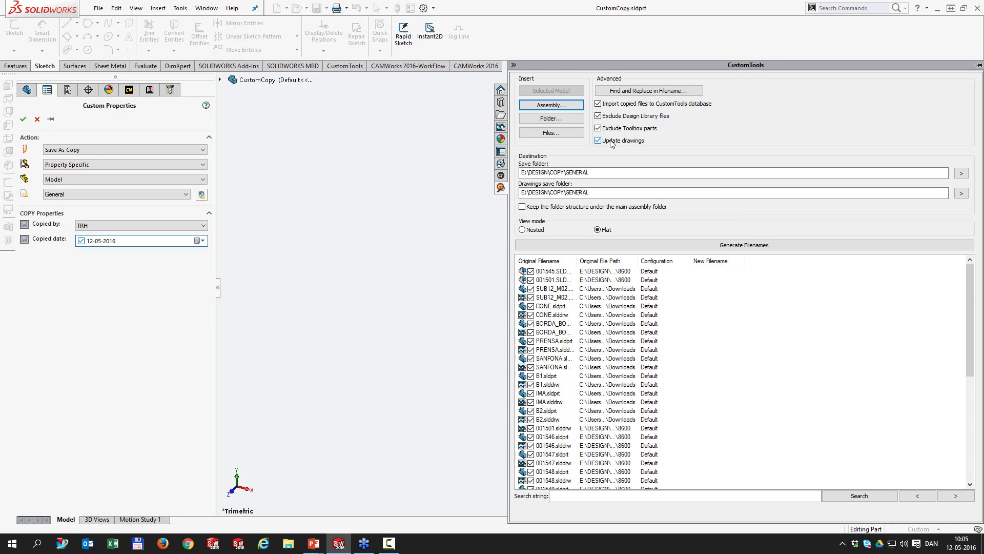
pyautogui.click(611, 140)
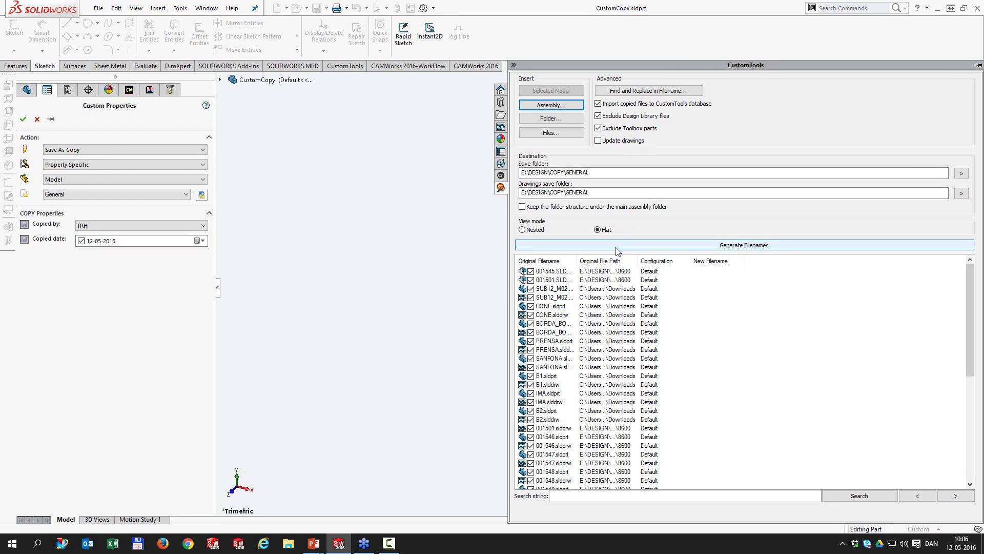
pyautogui.doubleClick(577, 261)
pyautogui.doubleClick(687, 261)
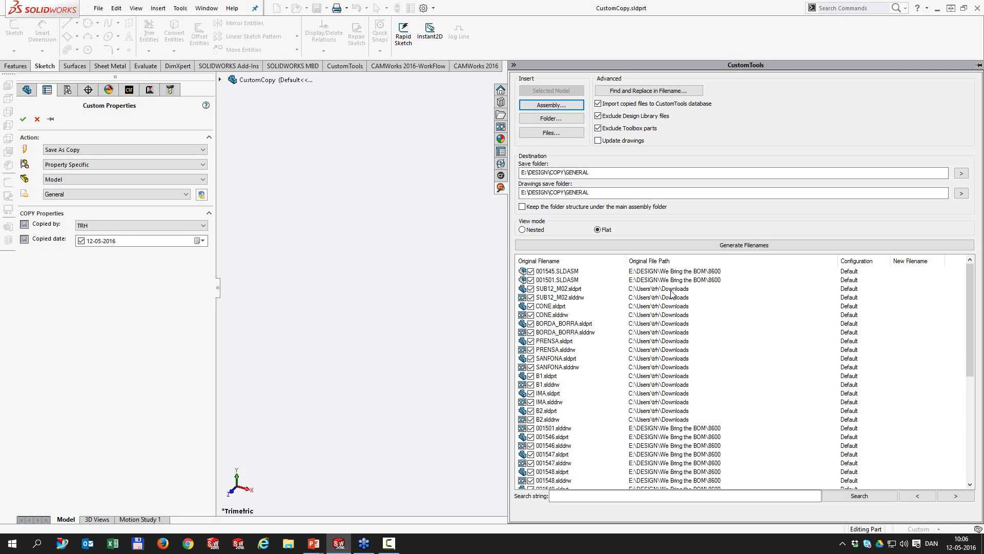
# Step: Uncheck all files from the Downloads folder in the copy list, and check the whole folder again
pyautogui.rightClick(672, 290)
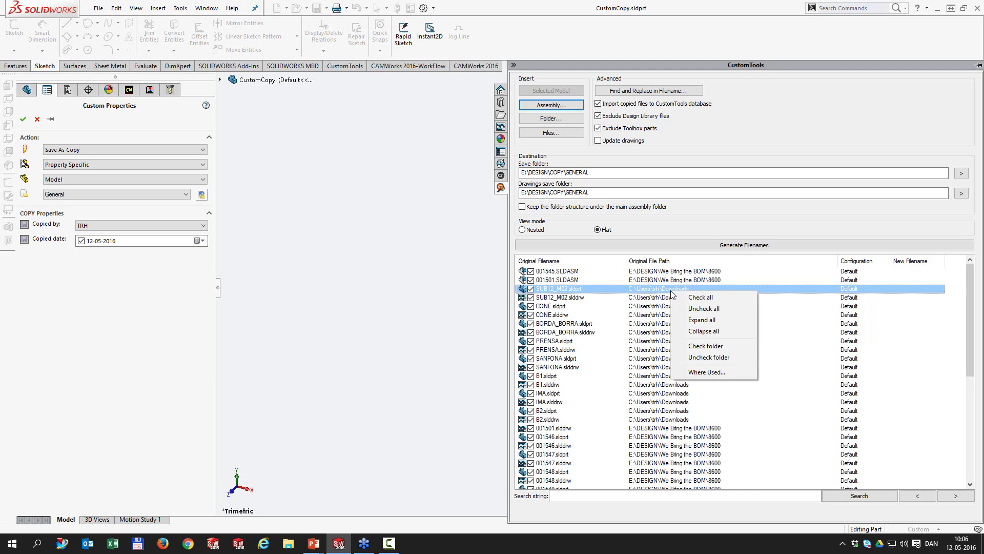
pyautogui.click(698, 357)
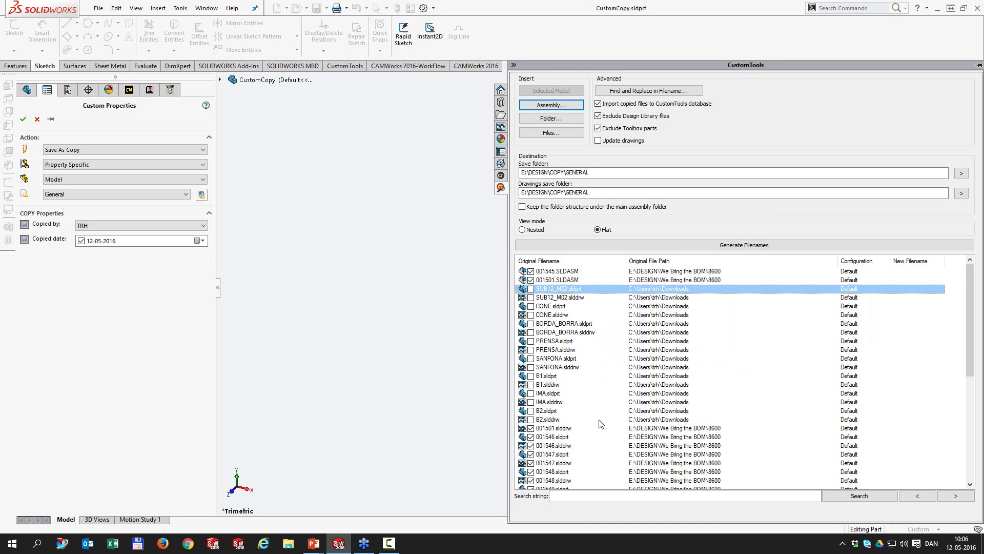
pyautogui.rightClick(653, 292)
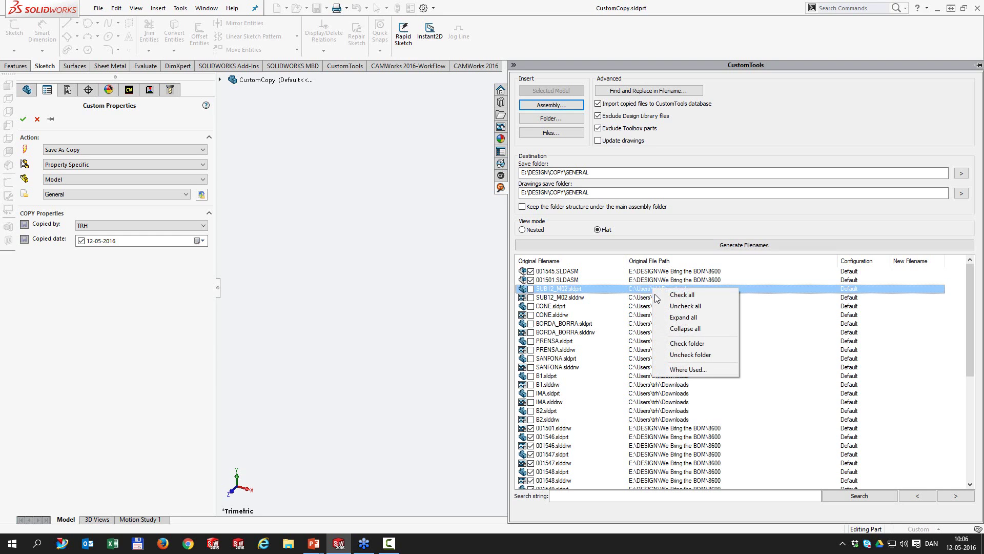
pyautogui.click(676, 343)
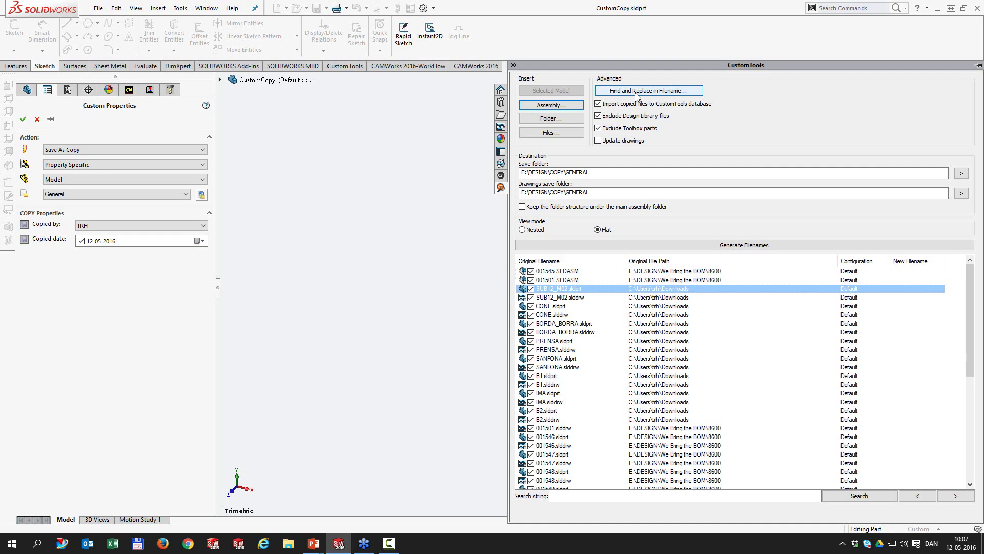
# Step: Show the copy list as a nested structure and collapse all its branches
pyautogui.click(667, 291)
pyautogui.rightClick(668, 295)
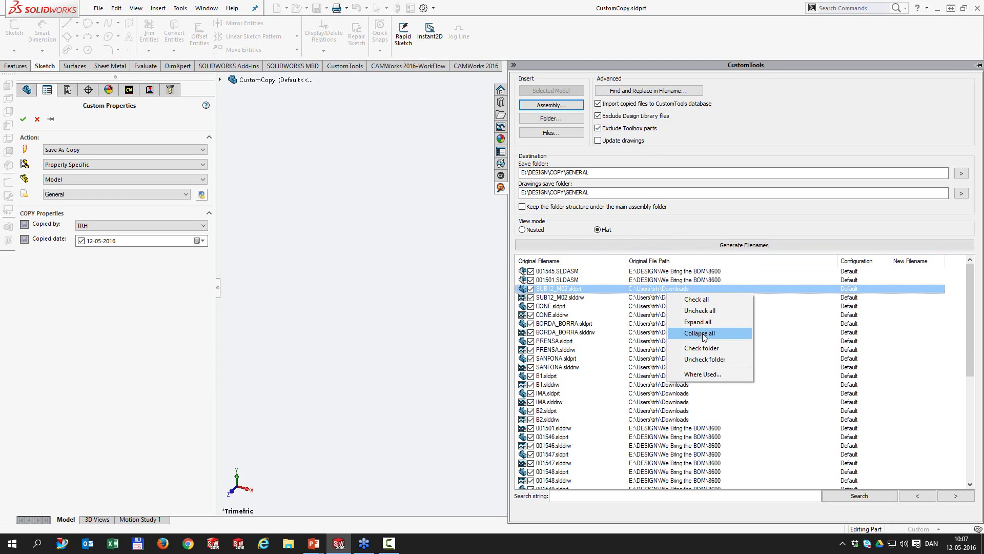
pyautogui.click(539, 234)
pyautogui.click(539, 234)
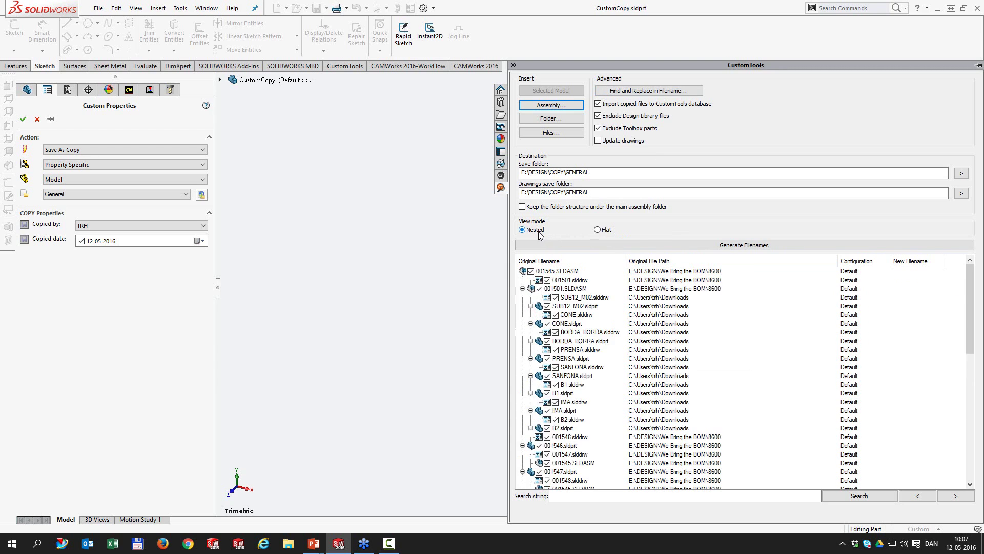
pyautogui.rightClick(667, 290)
pyautogui.click(682, 329)
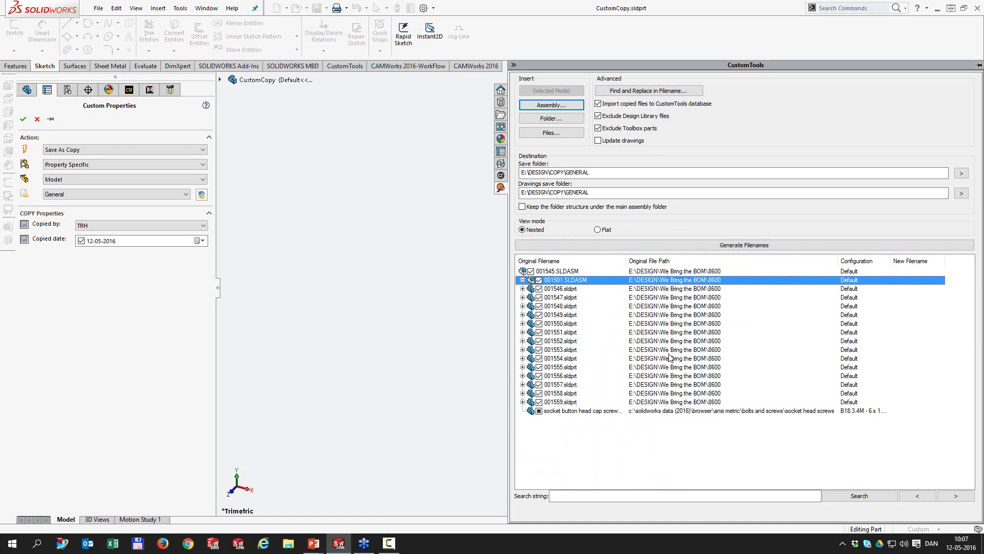
# Step: Expand all branches of the copy list and return it to the flat view
pyautogui.rightClick(655, 332)
pyautogui.click(681, 359)
pyautogui.click(598, 230)
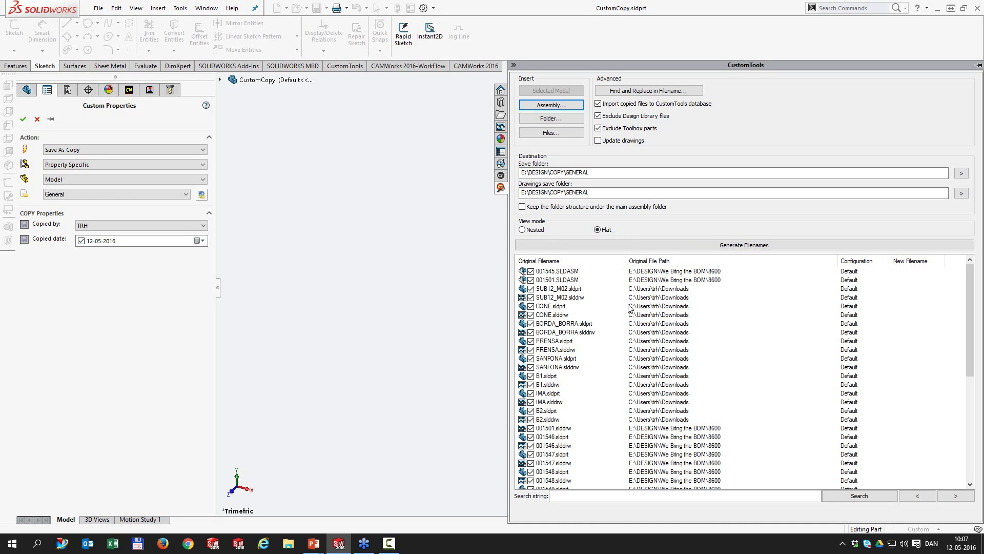
# Step: Search the copy list for files containing "sldasm"
pyautogui.click(661, 496)
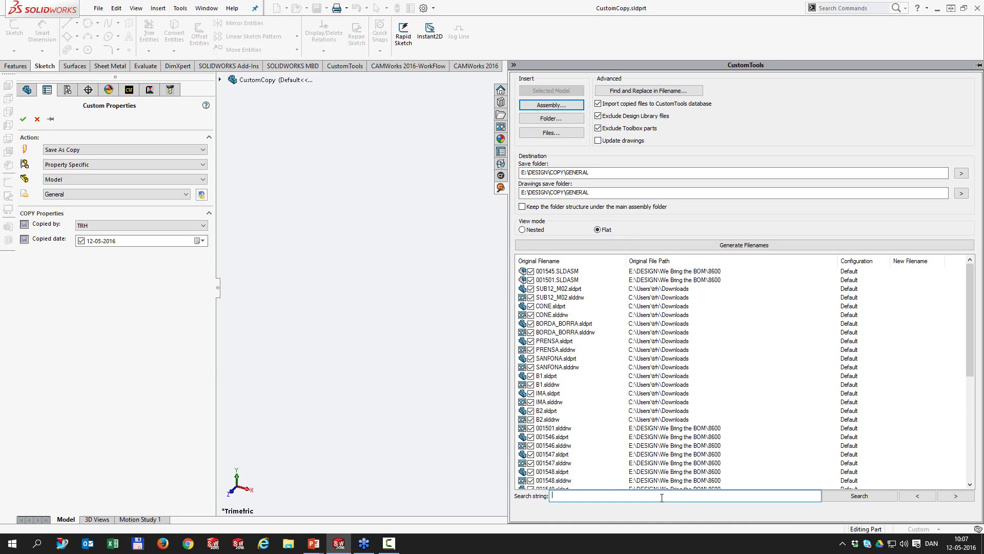
pyautogui.write('dasm')
pyautogui.press('Return')
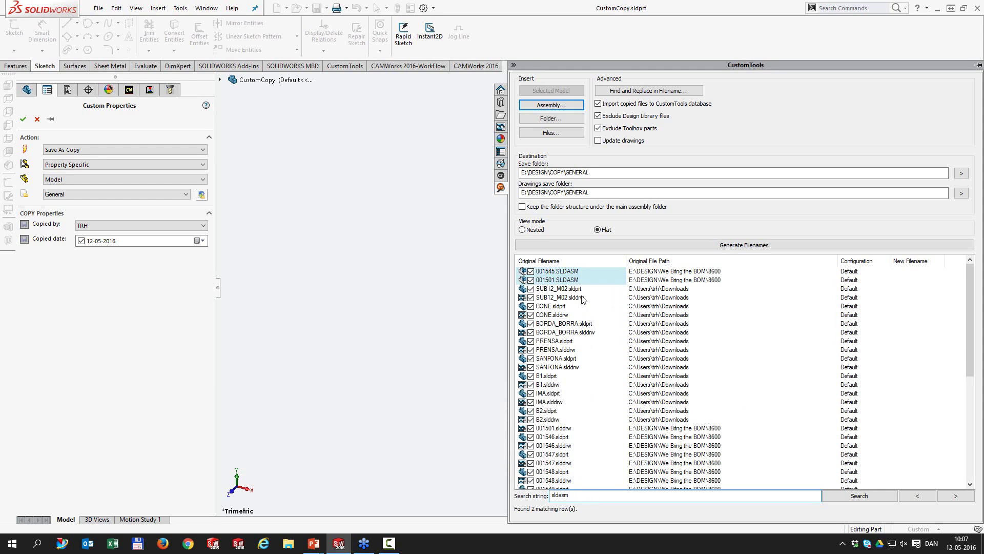
# Step: Review the Modify Filename settings of 001545.SLDASM and 001501.SLDASM, cancelling each without changes
pyautogui.doubleClick(591, 270)
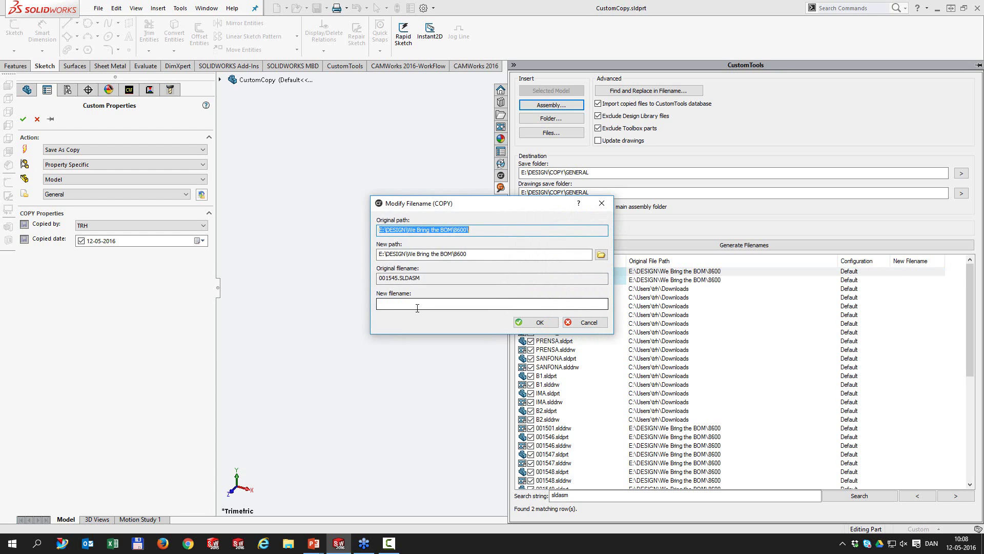
pyautogui.click(585, 322)
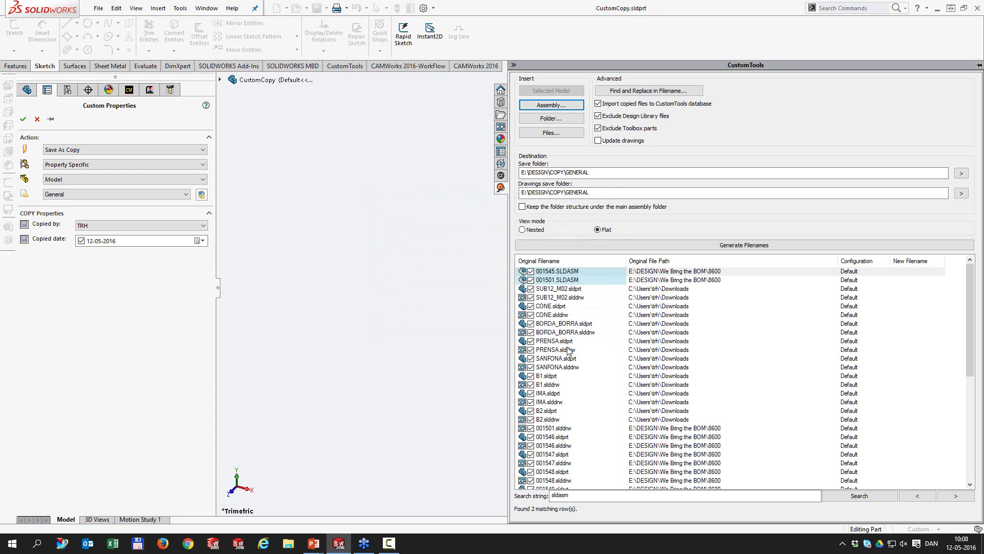
pyautogui.click(555, 282)
pyautogui.doubleClick(555, 283)
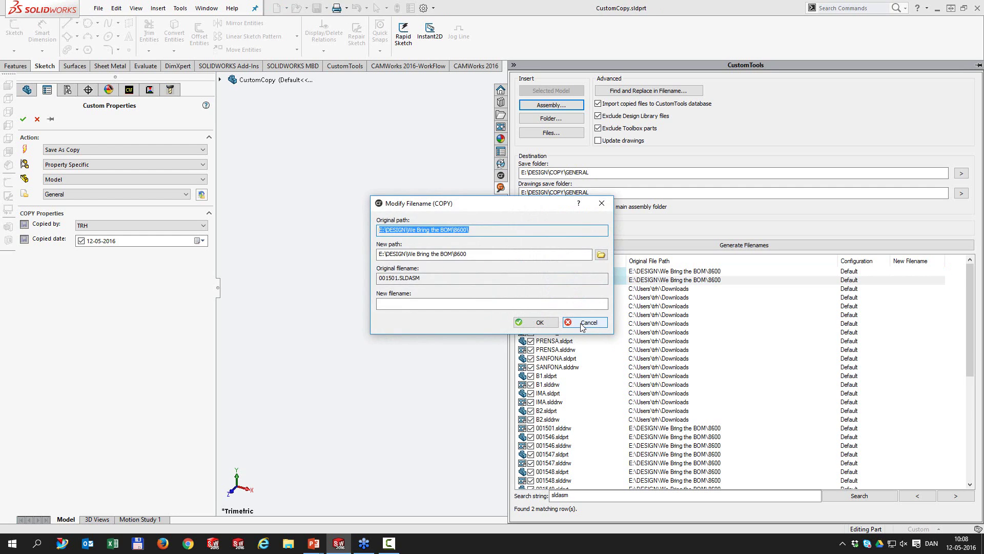
pyautogui.click(585, 323)
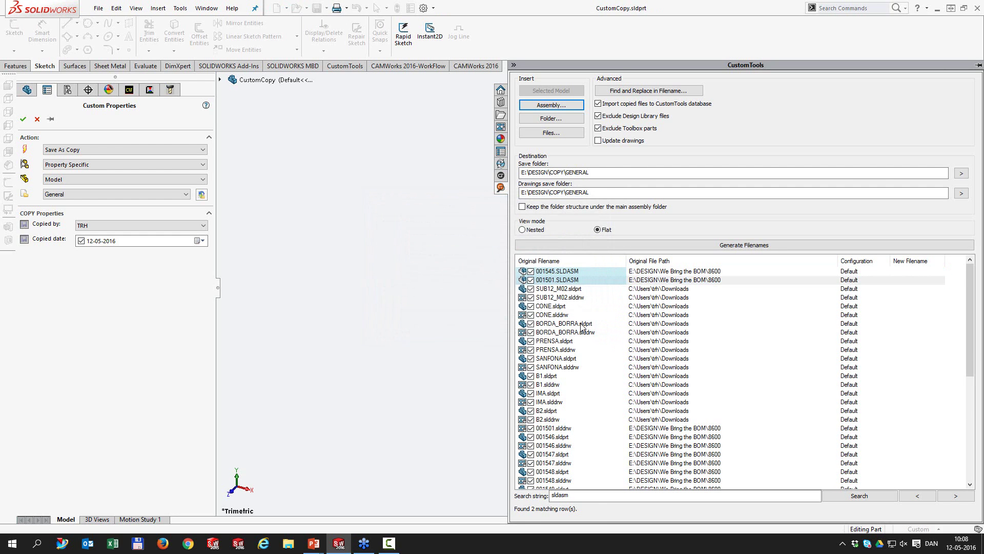
# Step: Clear the search string and its matches from the copy list, and narrow the Original File Path column
pyautogui.moveTo(573, 495); pyautogui.dragTo(537, 495)
pyautogui.press('Delete')
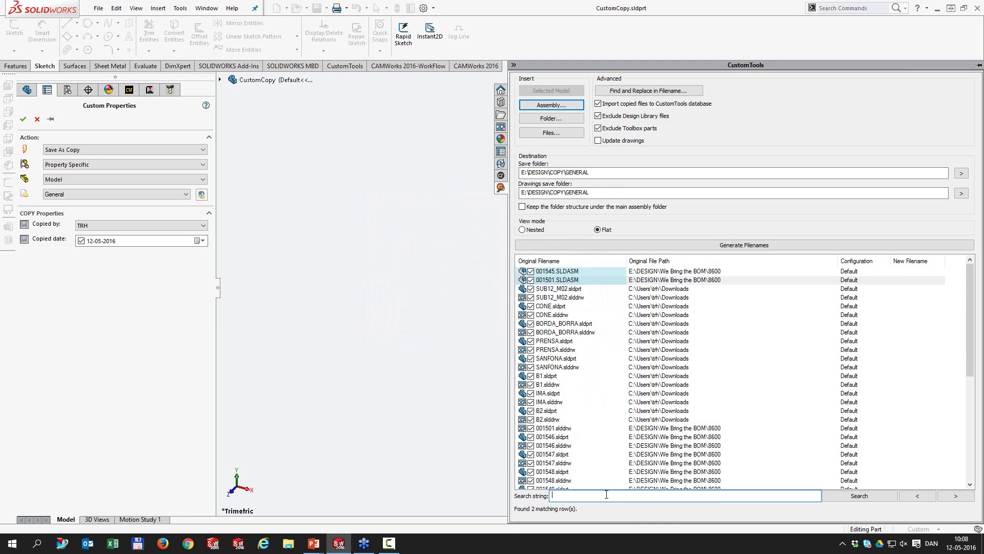
pyautogui.press('Return')
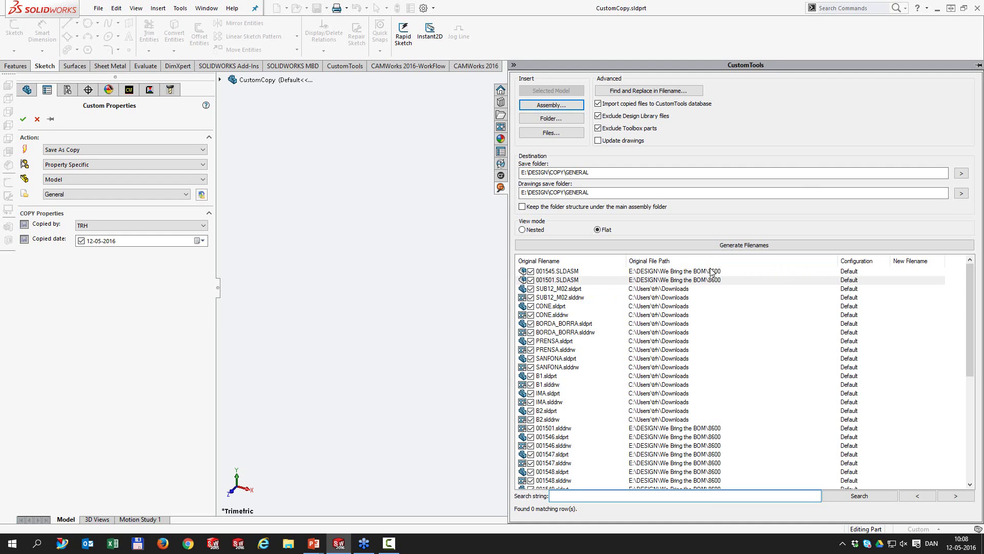
pyautogui.moveTo(830, 258); pyautogui.dragTo(743, 260)
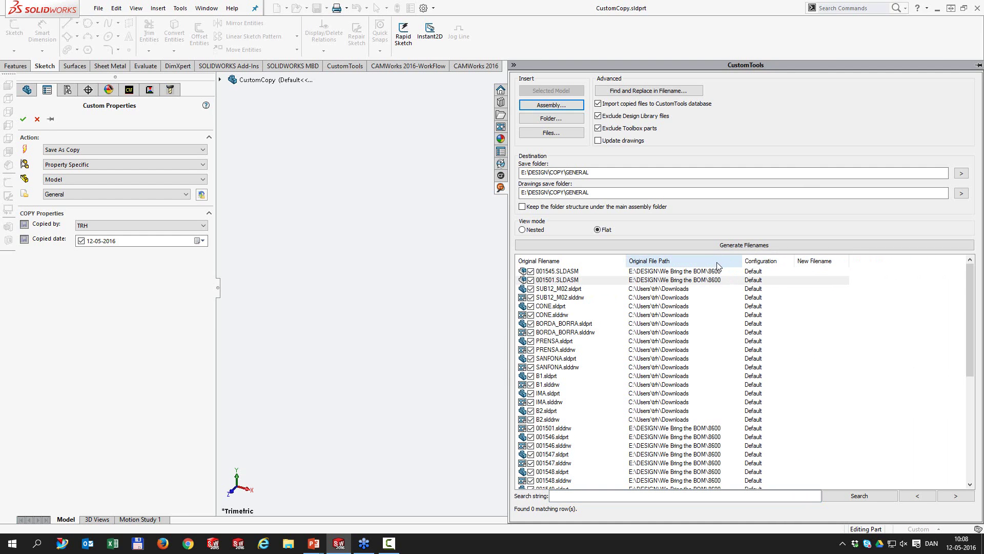
# Step: Hide the Original File Path and Configuration columns of the copy list and show both again
pyautogui.rightClick(693, 260)
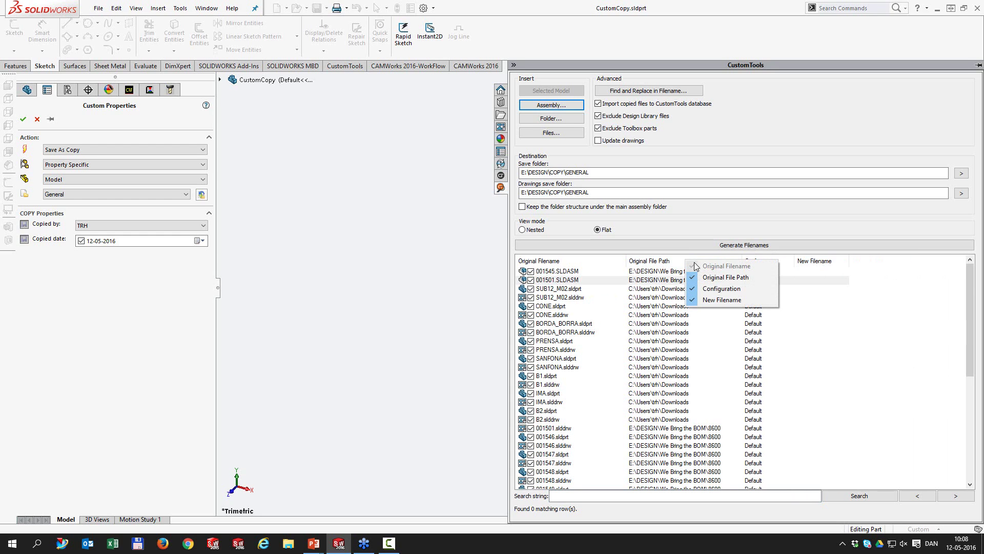
pyautogui.click(718, 281)
pyautogui.rightClick(658, 262)
pyautogui.click(680, 291)
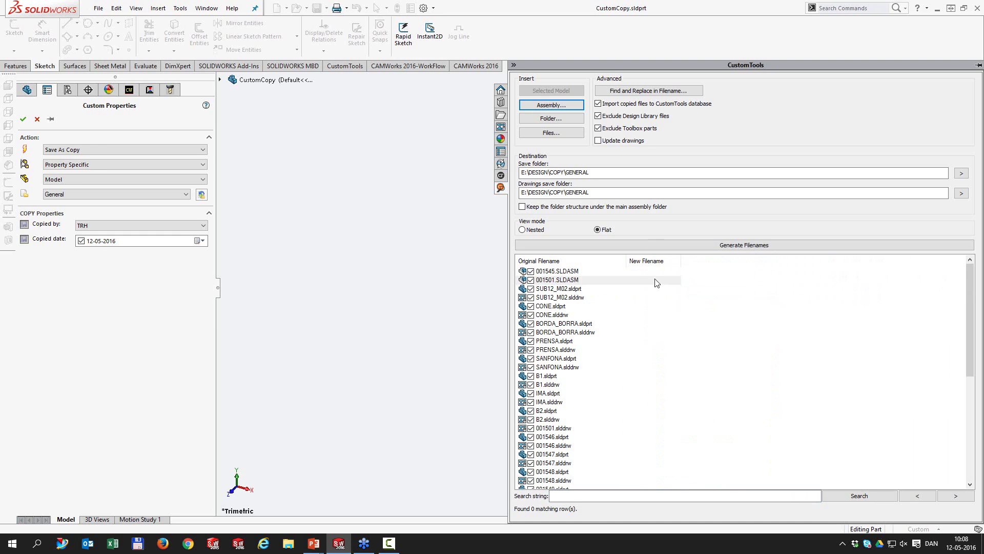
pyautogui.rightClick(651, 262)
pyautogui.click(666, 279)
pyautogui.rightClick(658, 262)
pyautogui.click(678, 286)
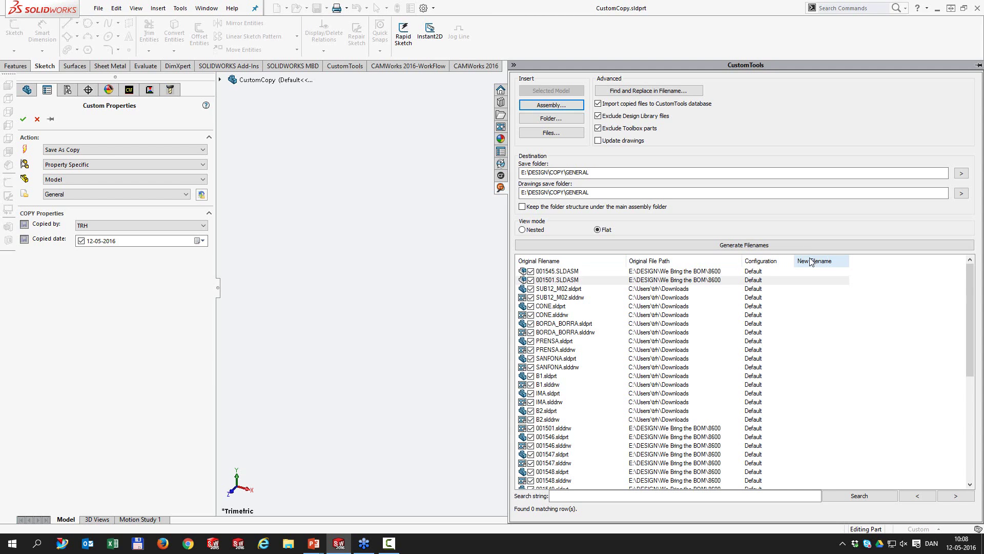
# Step: Hide only the Original File Path column of the copy list and restore it
pyautogui.rightClick(685, 260)
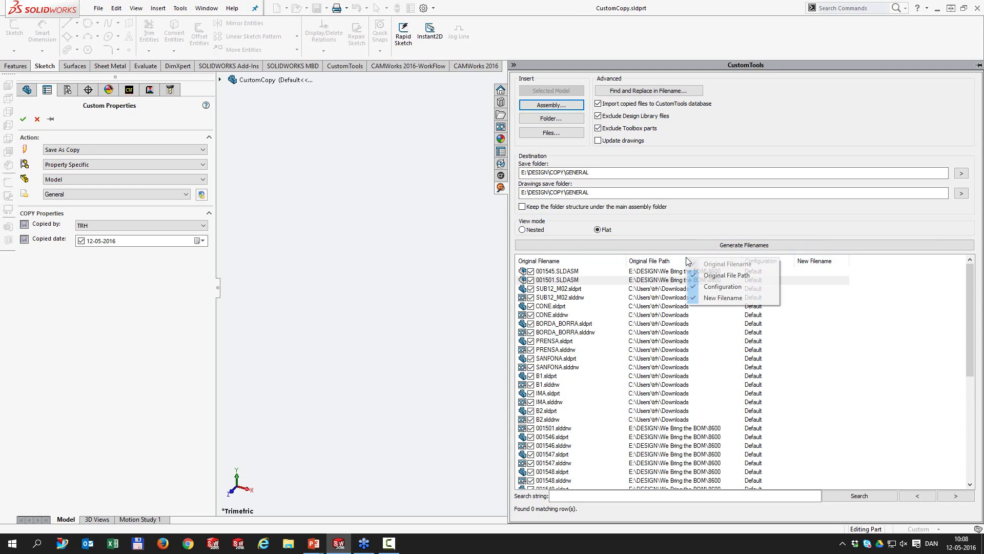
pyautogui.click(710, 276)
pyautogui.rightClick(667, 260)
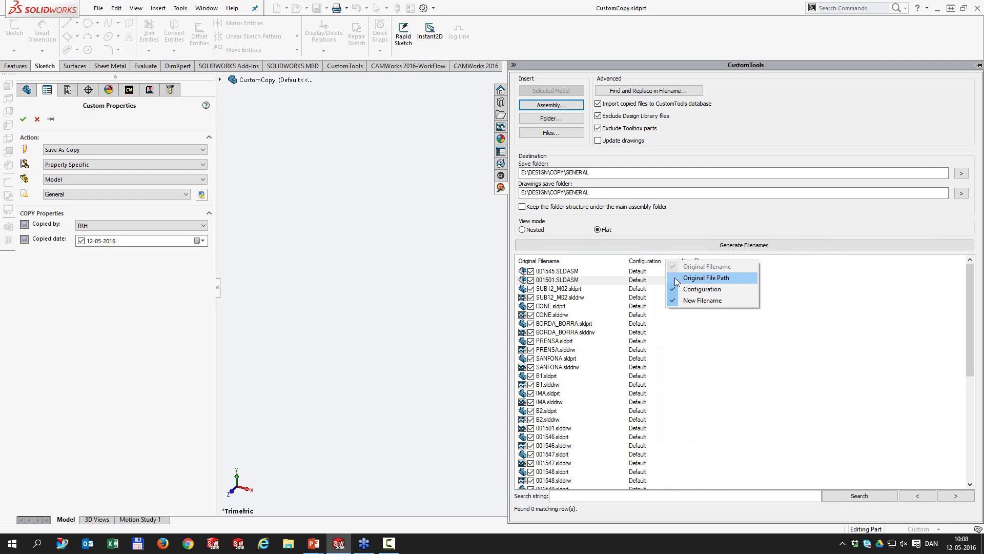
pyautogui.click(687, 278)
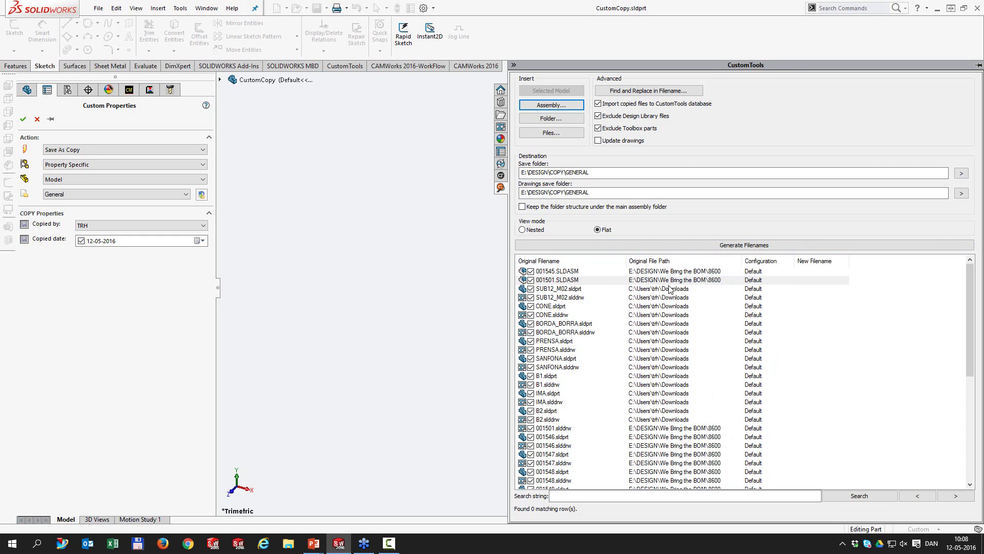
# Step: Generate the new filenames for the General copy, fit the New Filename column to its contents and run the copy
pyautogui.click(661, 245)
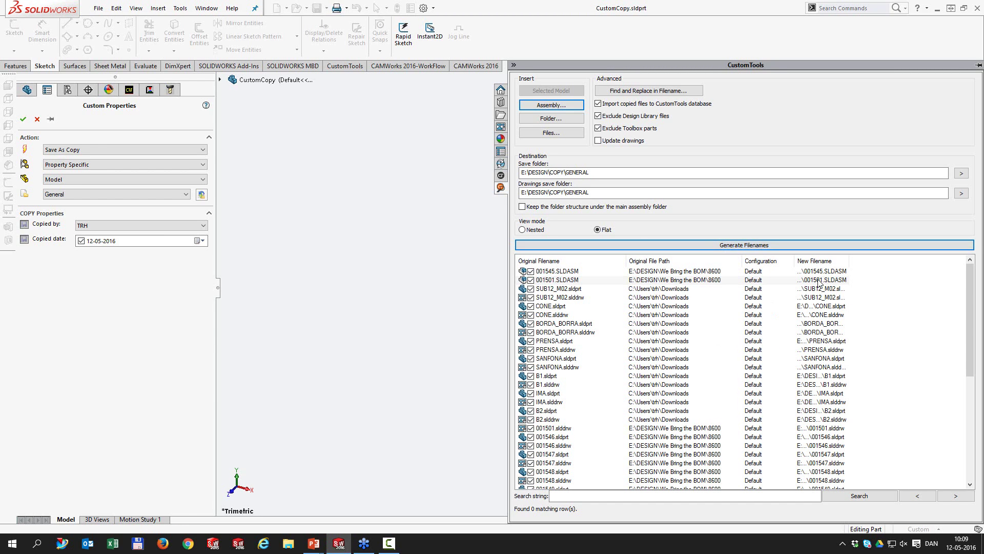
pyautogui.doubleClick(849, 264)
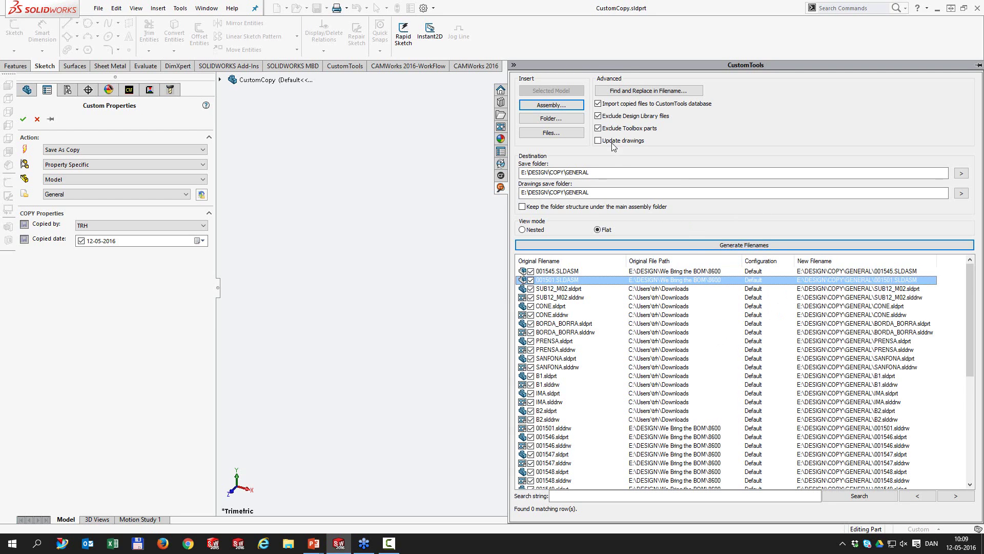
pyautogui.click(23, 119)
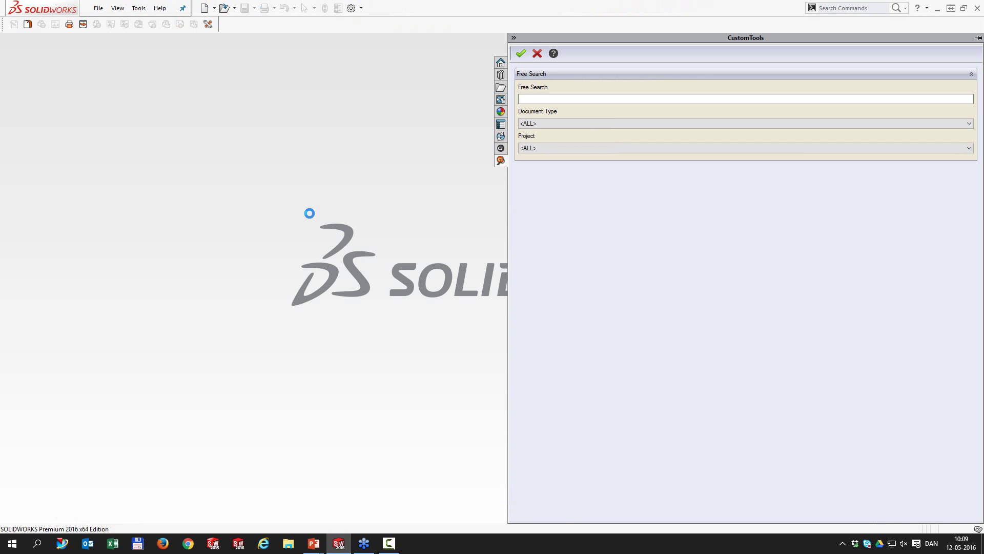
# Step: List the database documents with an unrestricted search and open the copied assembly 001545.SLDASM from E:\DESIGN\COPY\GENERAL
pyautogui.click(521, 53)
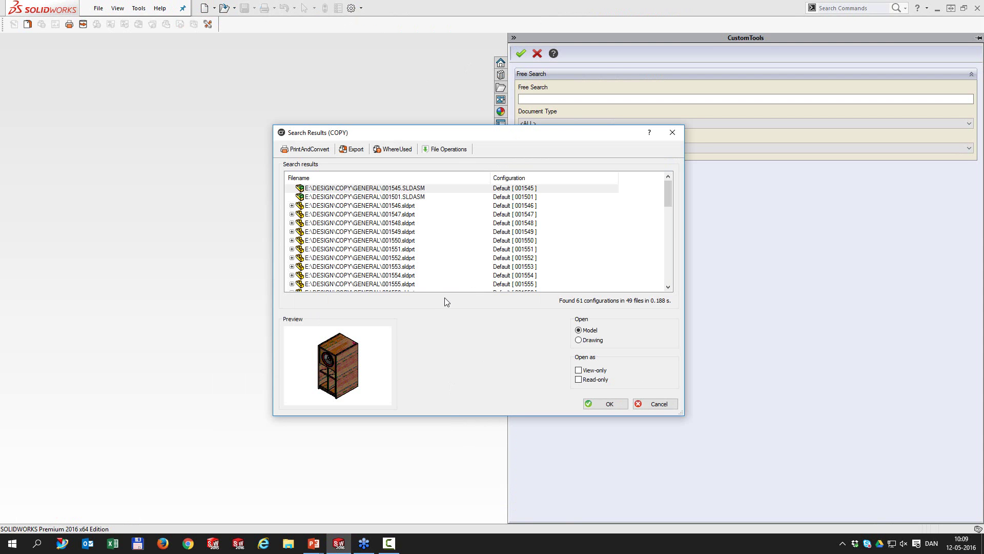
pyautogui.click(445, 149)
pyautogui.click(442, 174)
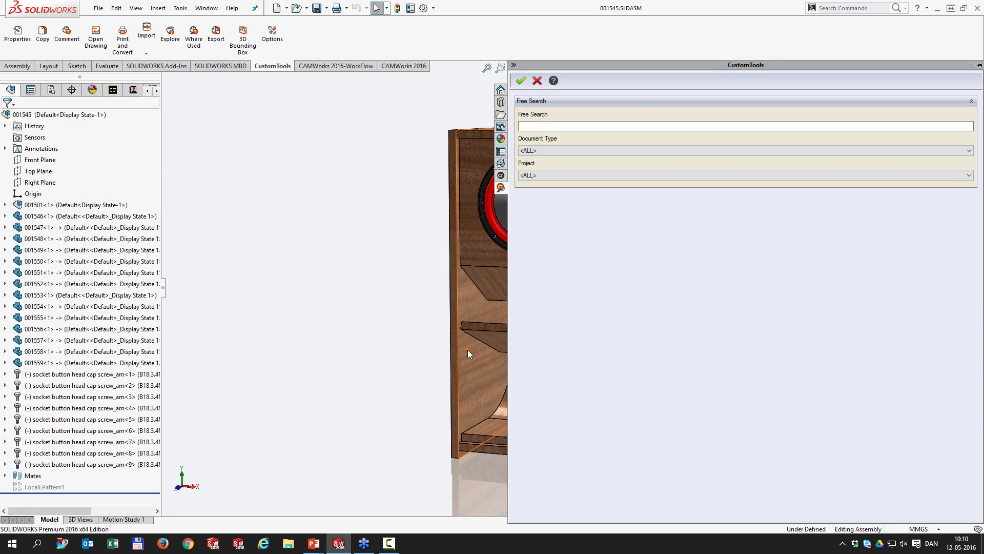
pyautogui.press('Escape')
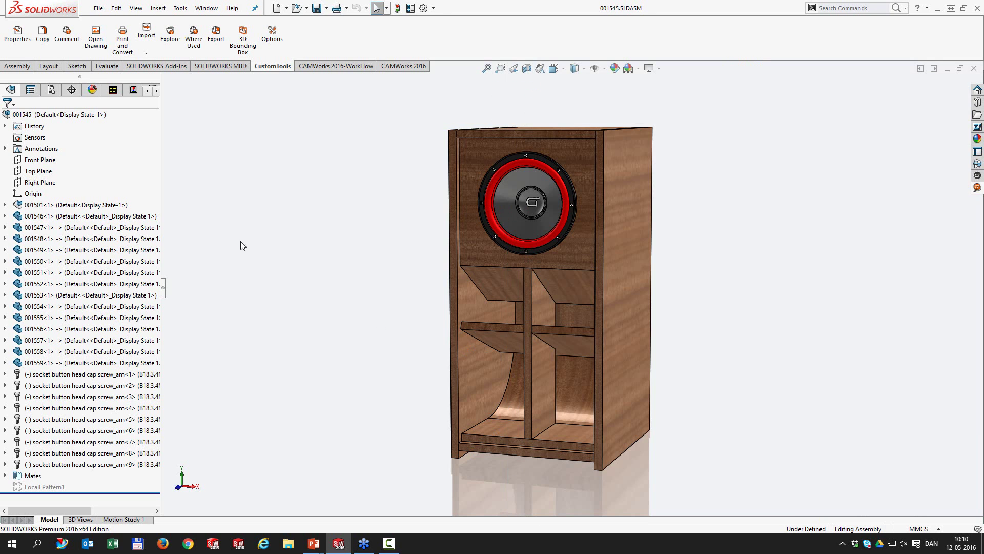
# Step: Start a copy of the open assembly 001545 with the project "2016-01: copy with sequence"
pyautogui.click(41, 37)
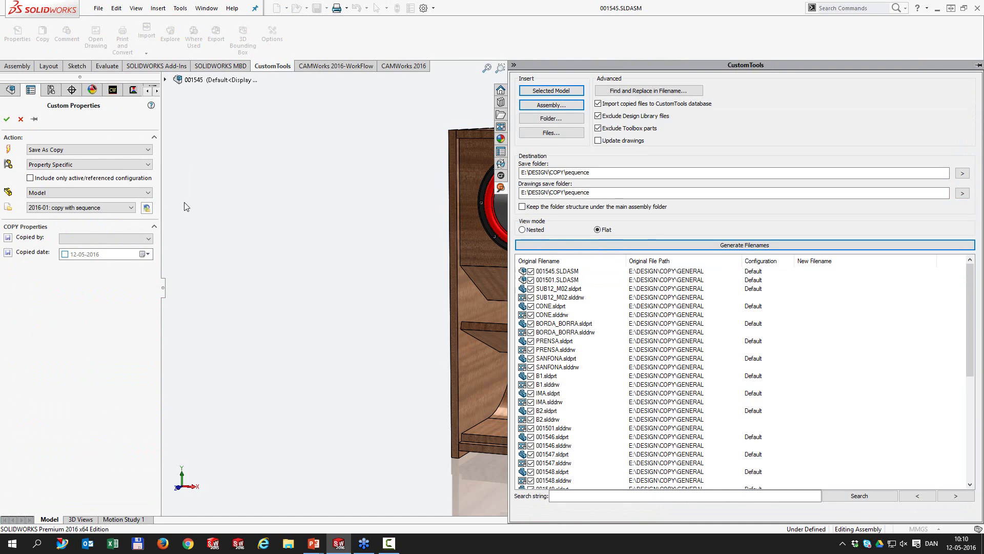
pyautogui.click(102, 207)
pyautogui.click(33, 218)
pyautogui.click(59, 218)
pyautogui.click(63, 207)
pyautogui.click(33, 218)
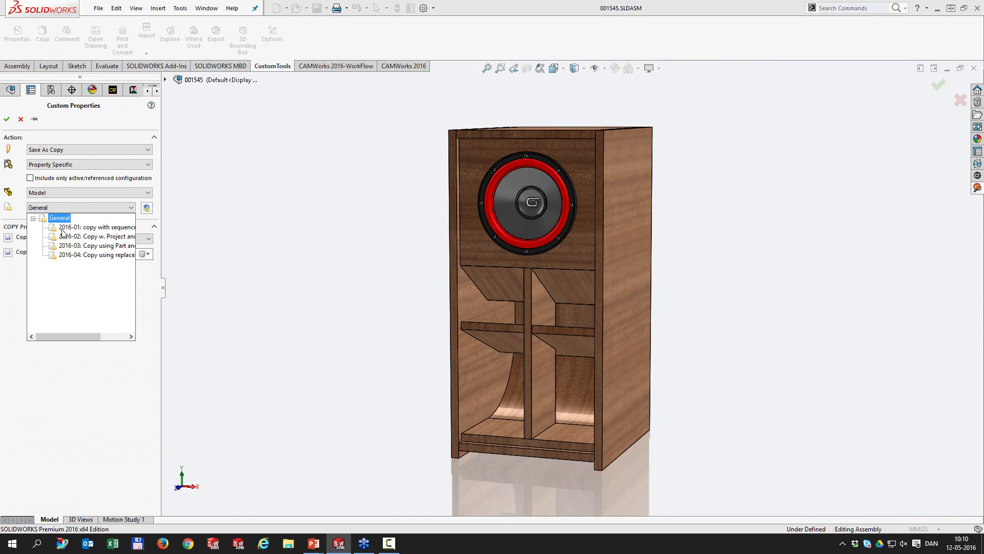
pyautogui.click(62, 229)
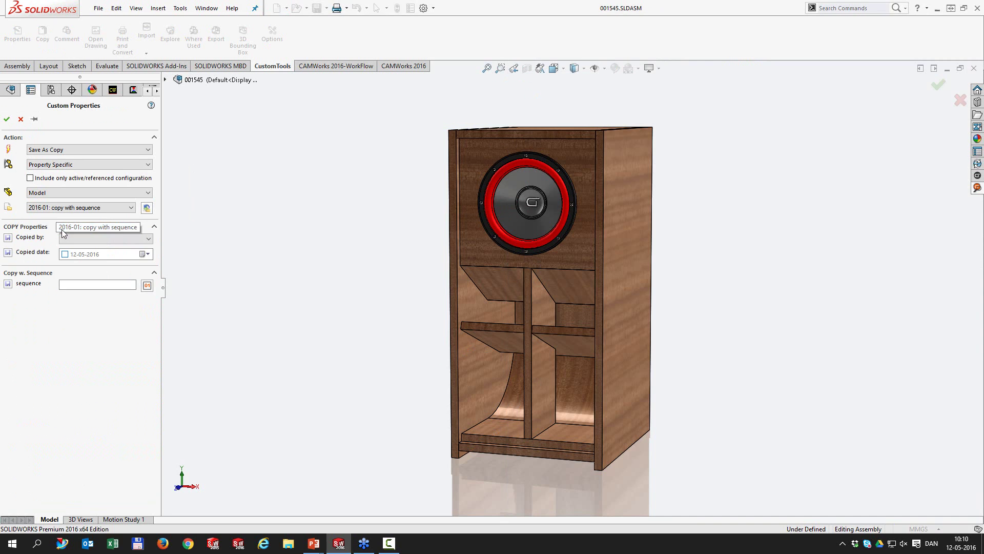
# Step: Set Copied by to TRH, enable the copied date 12-05-2016 and assign the copy_w_sequence code to the sequence property
pyautogui.click(103, 243)
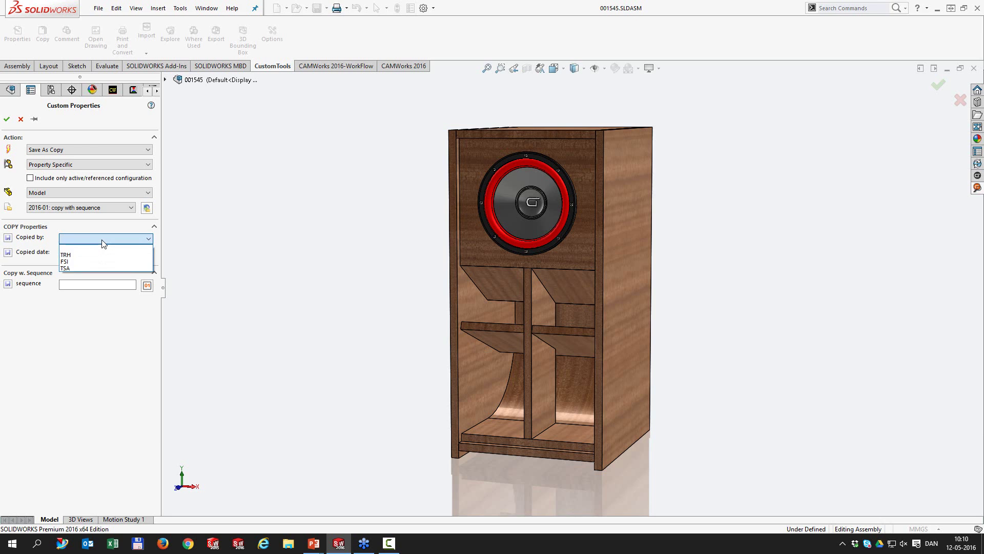
pyautogui.click(71, 259)
pyautogui.click(65, 254)
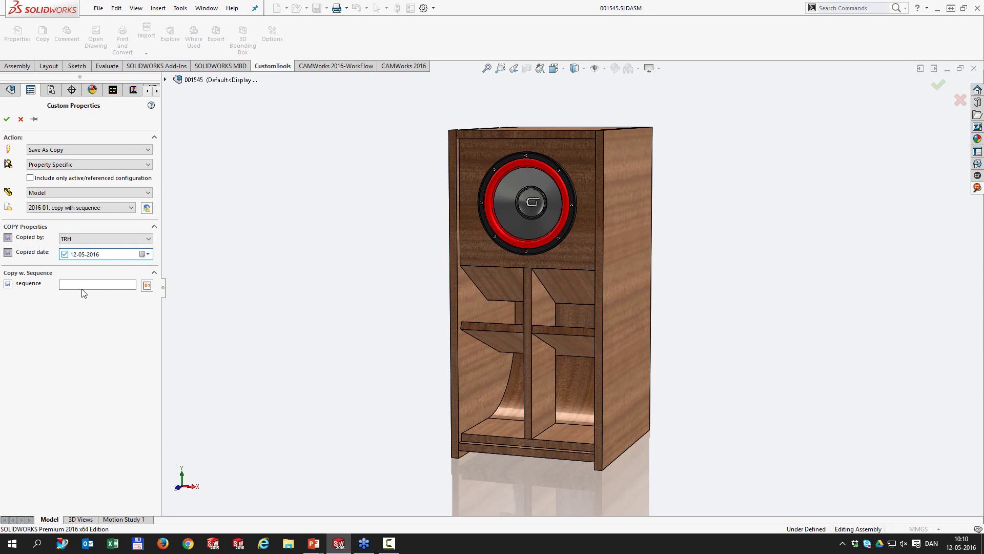
pyautogui.click(147, 286)
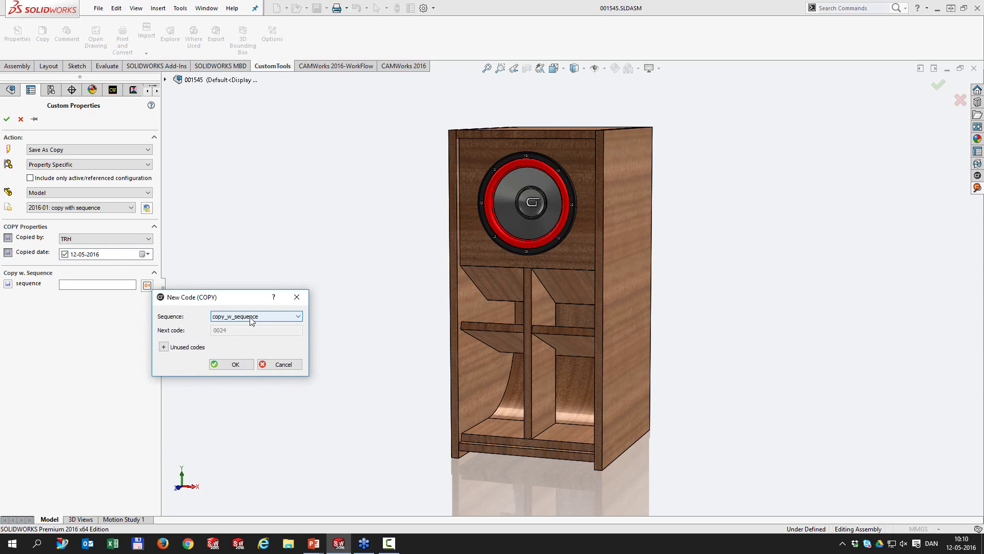
pyautogui.click(241, 364)
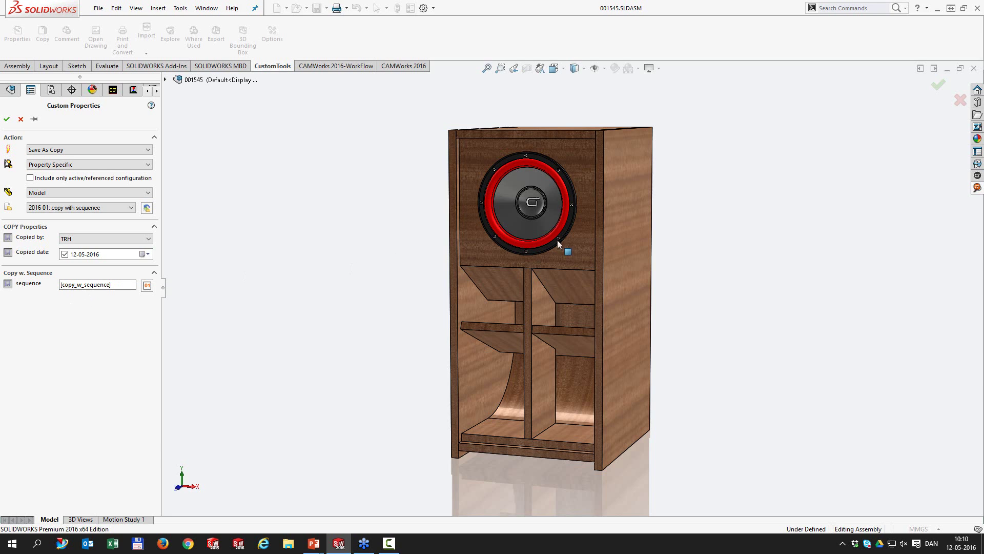
# Step: Generate the new filenames based on the sequence for the copy list and cancel this copy
pyautogui.click(977, 188)
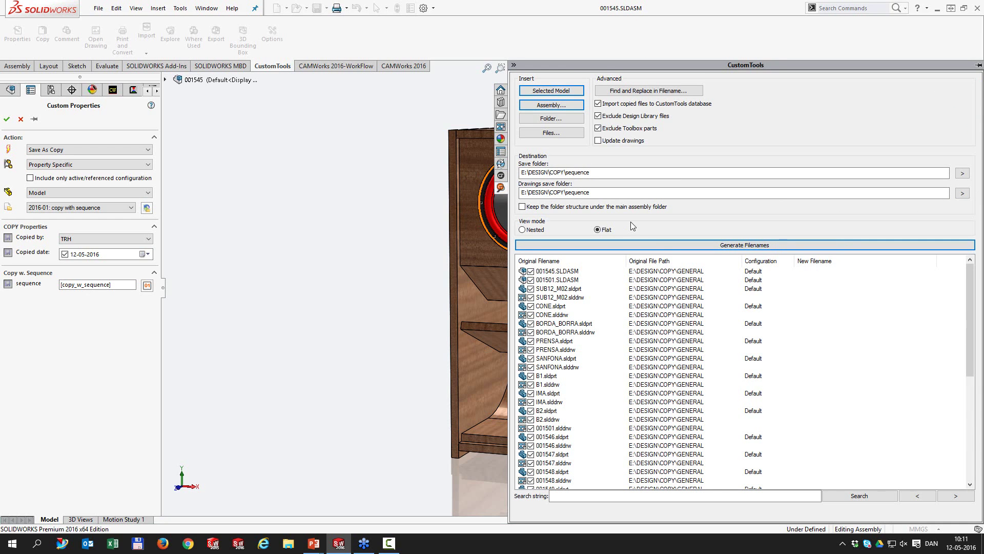
pyautogui.click(705, 245)
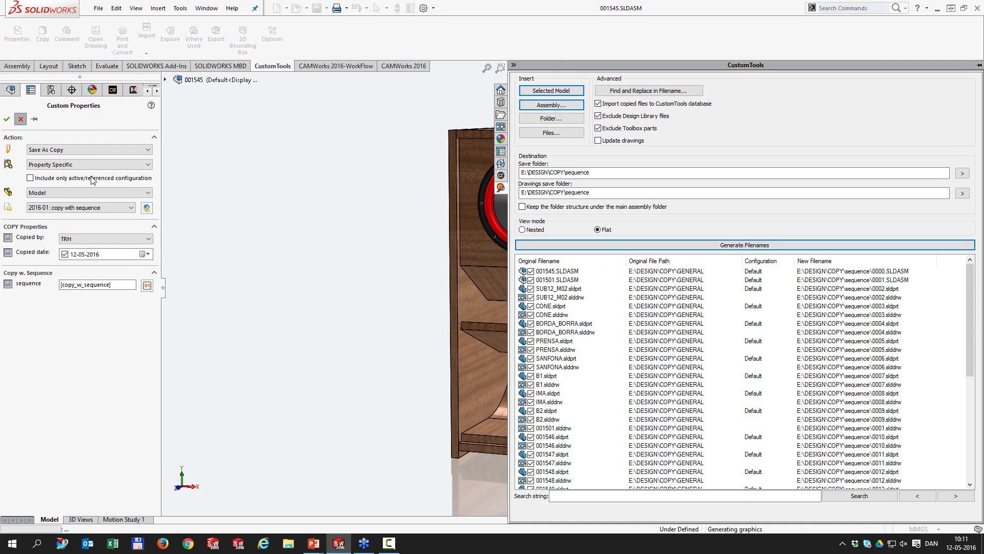
pyautogui.click(20, 119)
# Step: Start a new copy of assembly 001545 with the project "2016-02: Copy w. Project and Sequence"
pyautogui.click(42, 34)
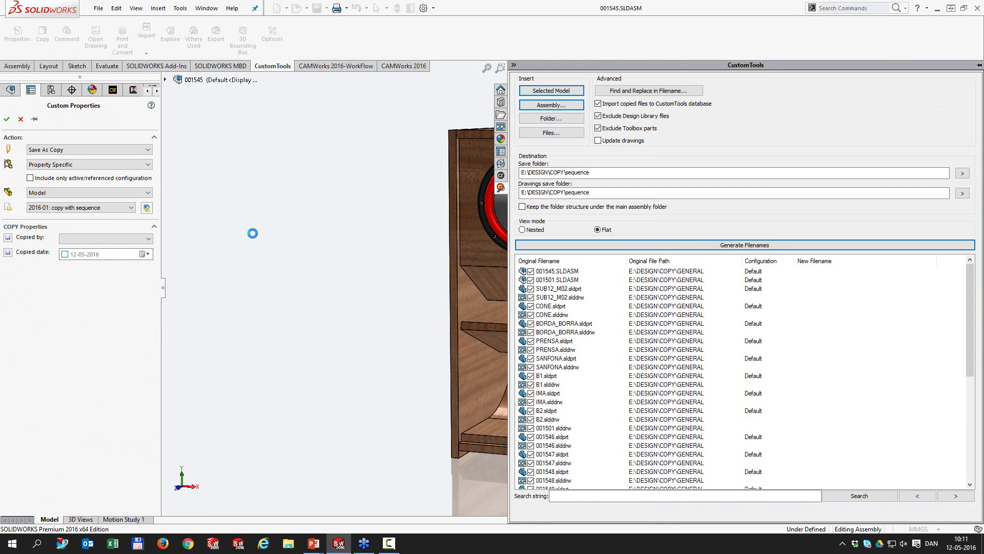
pyautogui.click(92, 208)
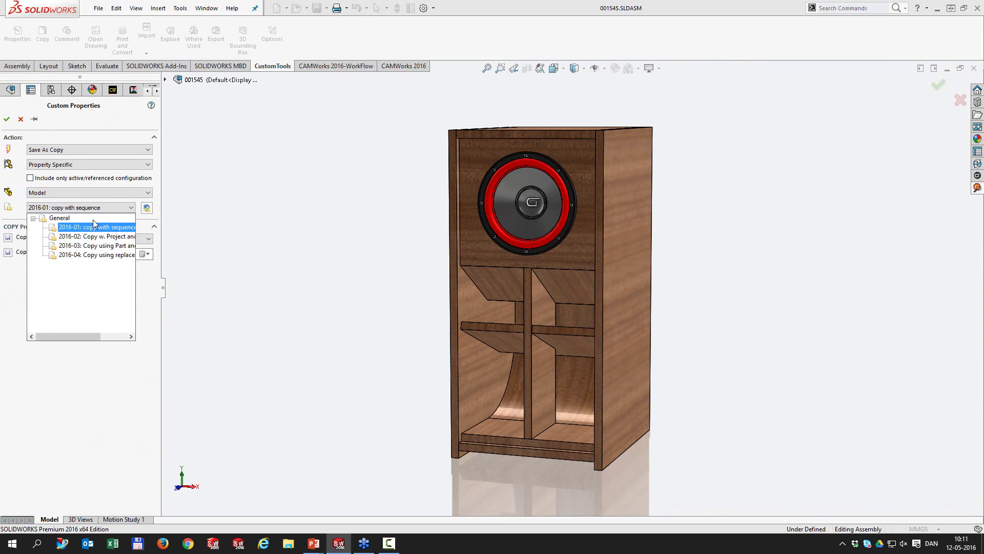
pyautogui.click(95, 236)
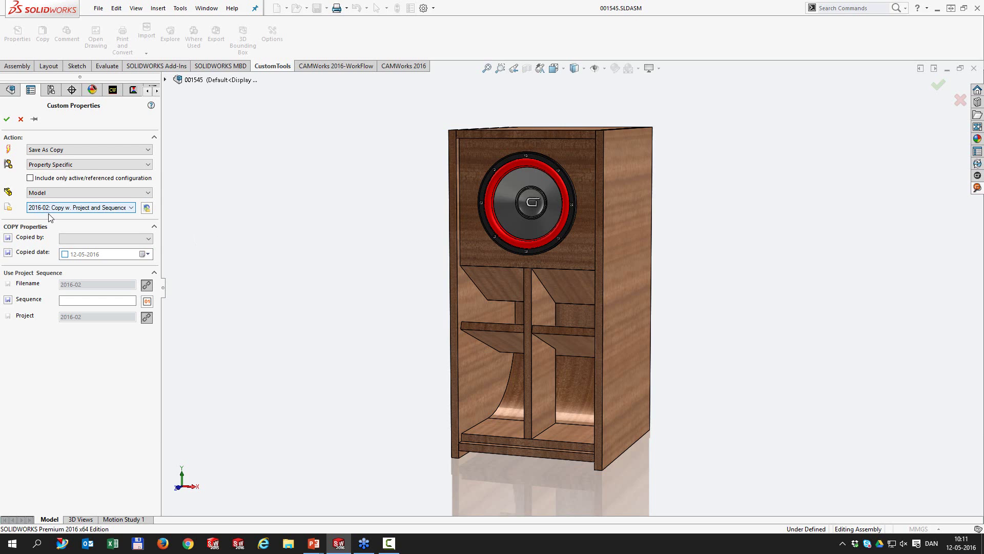
# Step: Set Copied by to FSI, enable the copied date 12-05-2016 and assign the copy_w_project-seq code to the Sequence property
pyautogui.click(66, 239)
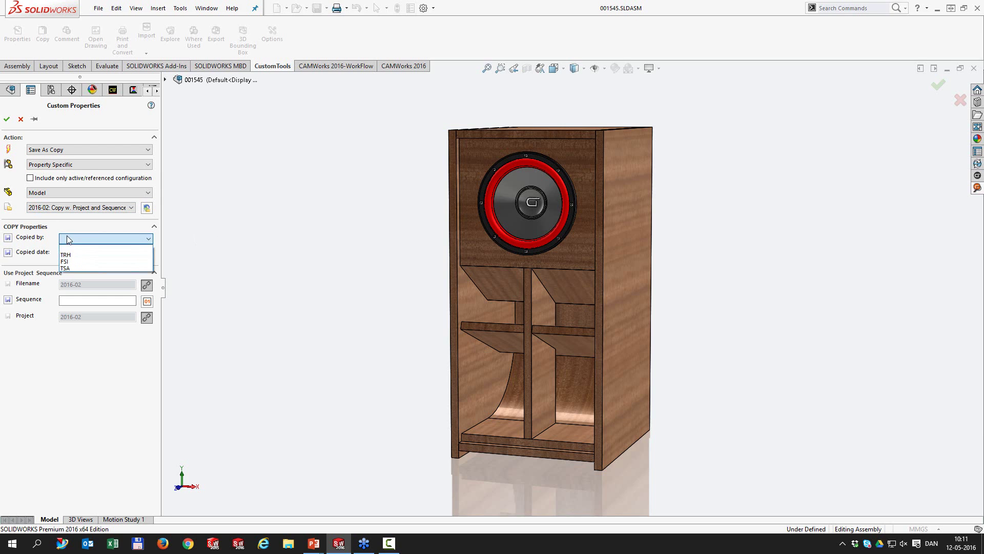
pyautogui.click(68, 262)
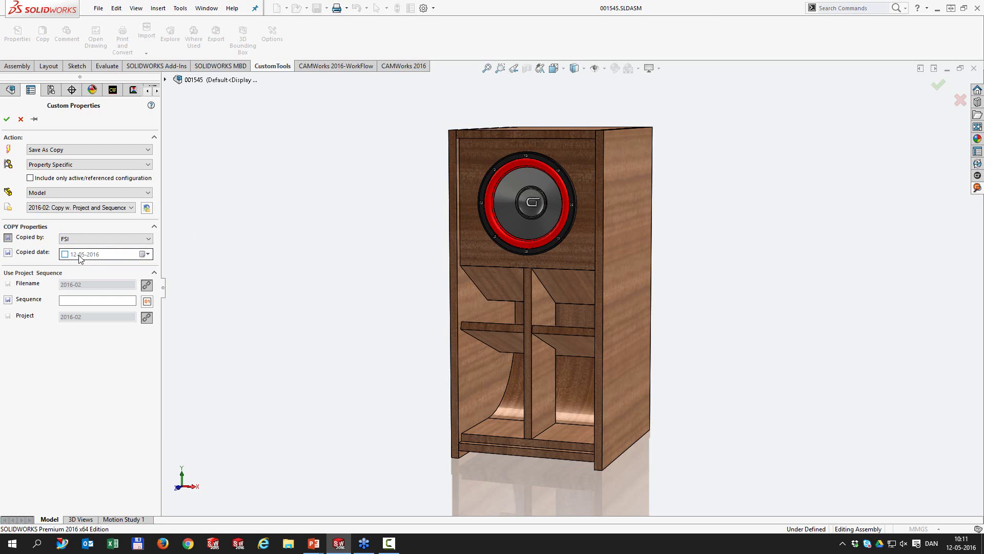
pyautogui.click(65, 255)
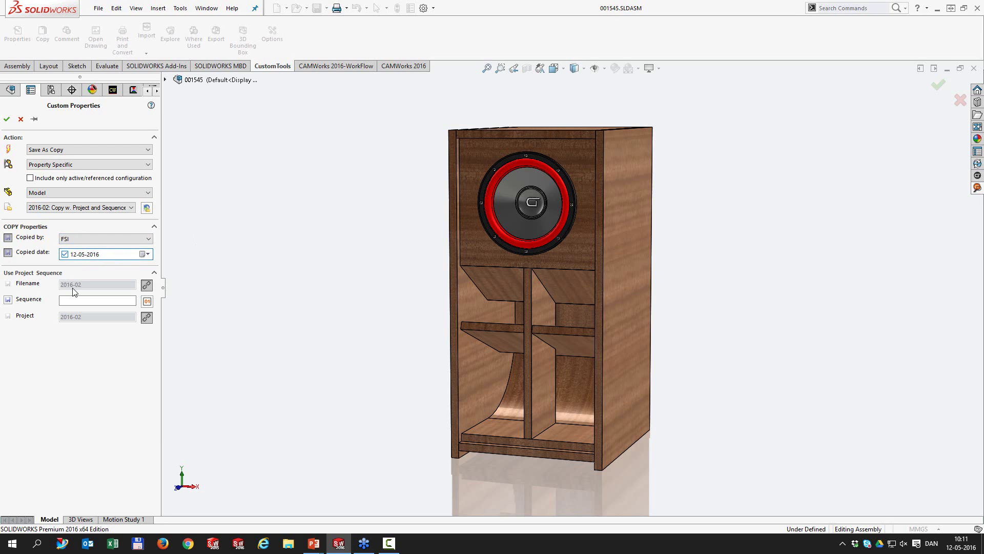
pyautogui.click(147, 301)
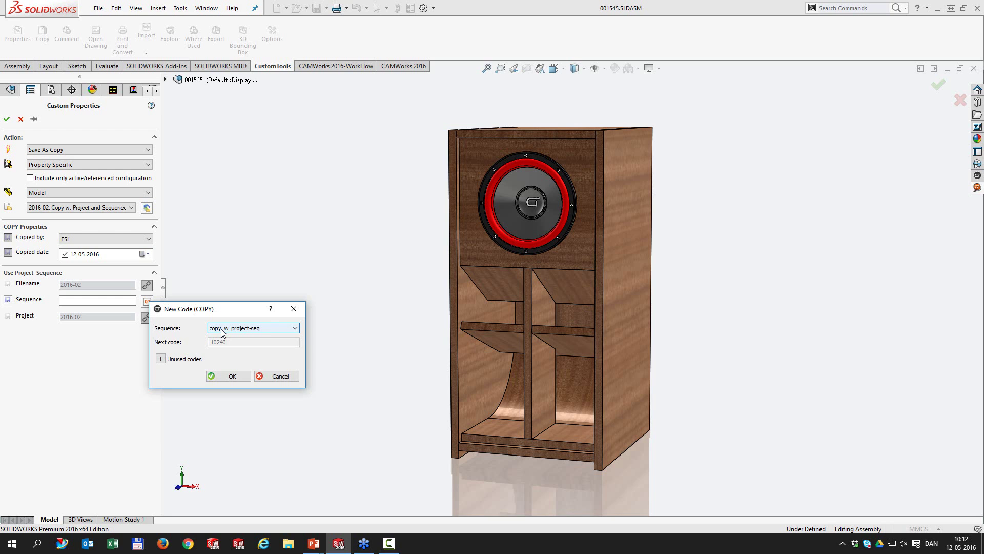
pyautogui.click(229, 376)
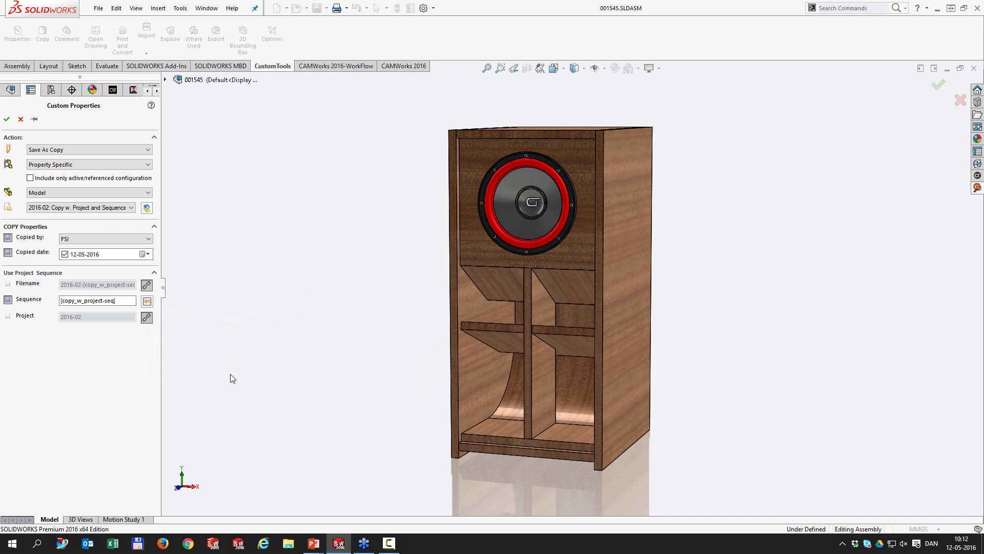
# Step: Generate the new project-and-sequence filenames, run the copy and accept opening the copied version of the assembly
pyautogui.click(977, 188)
pyautogui.click(744, 245)
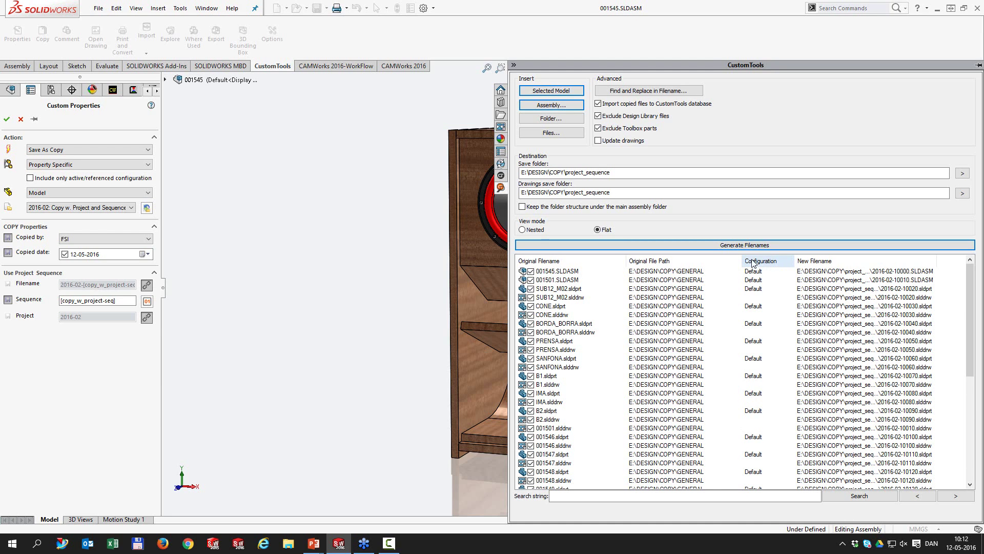
pyautogui.click(7, 119)
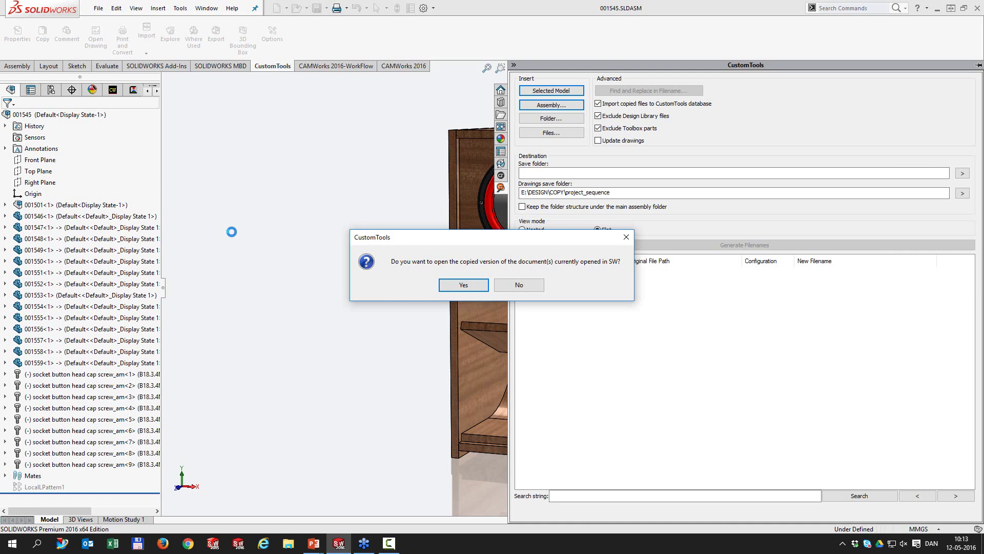
pyautogui.click(460, 284)
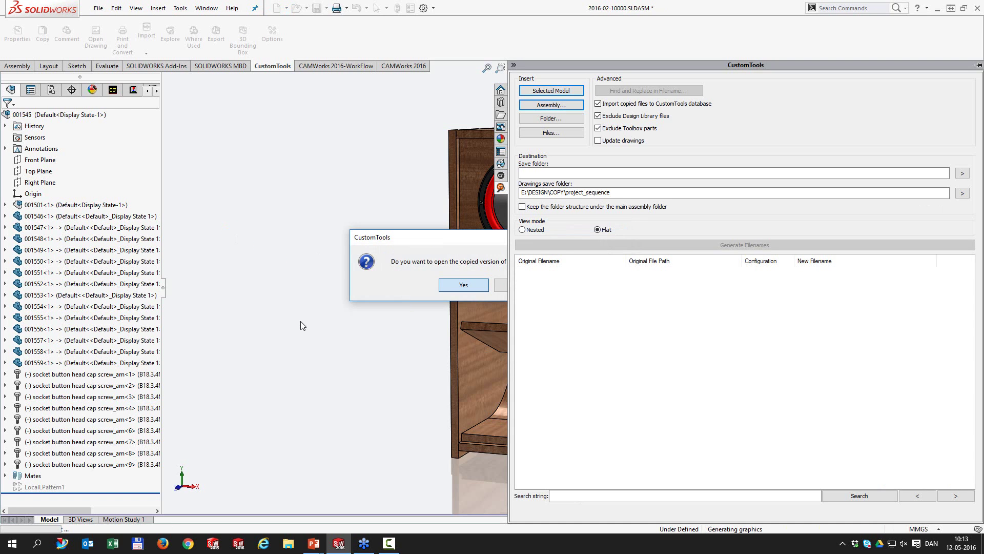
# Step: Open the copied version of the assembly and examine the names and folders in its file references through the whole list
pyautogui.press('Return')
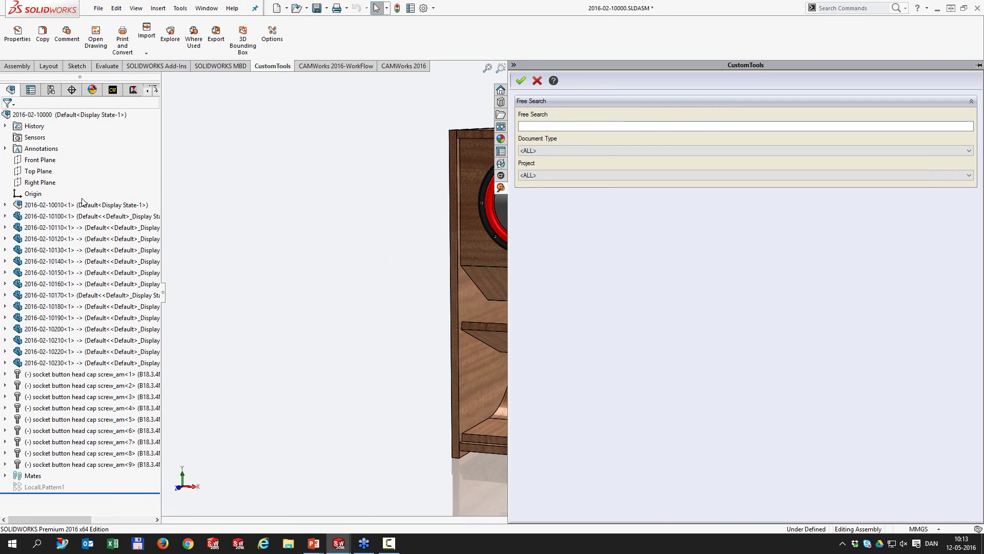
pyautogui.click(98, 9)
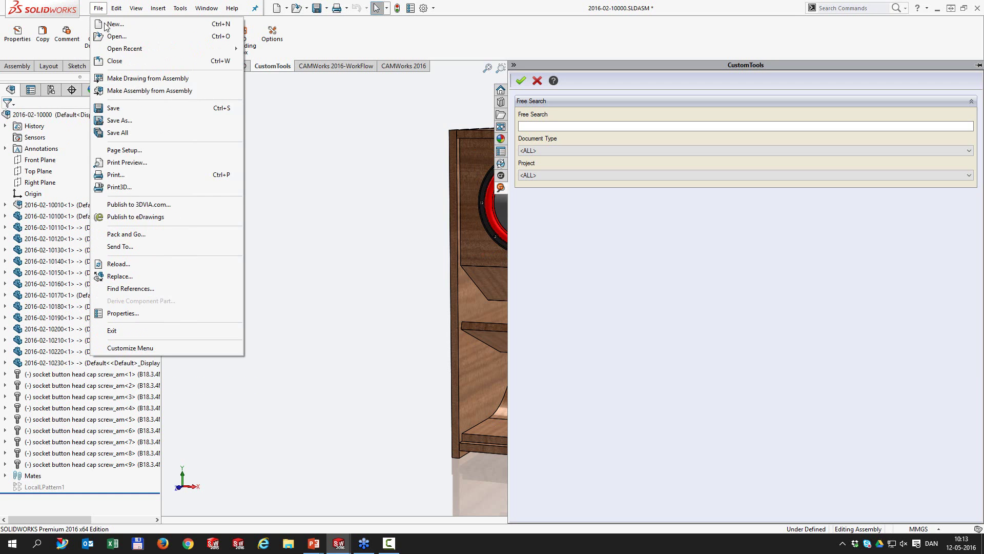
pyautogui.click(124, 289)
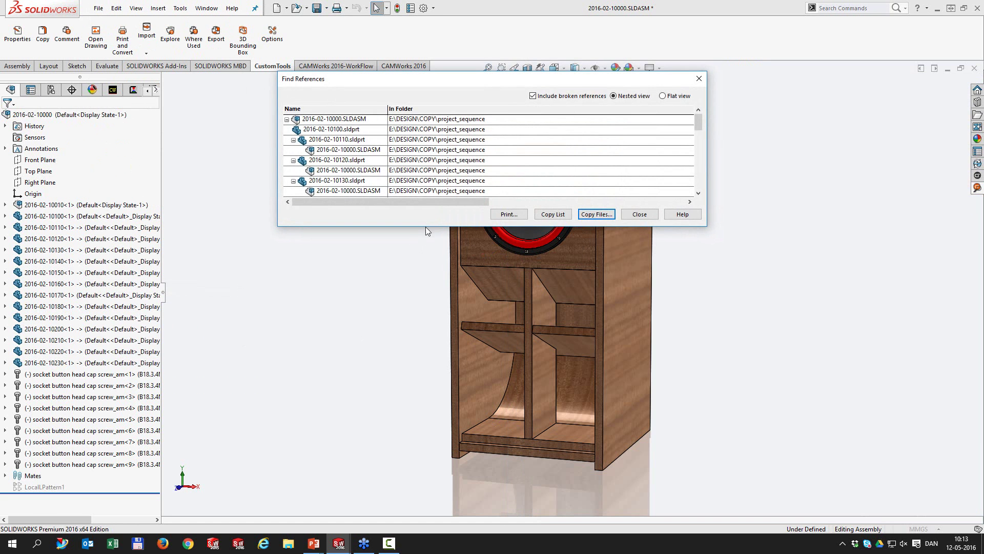
pyautogui.moveTo(425, 227); pyautogui.dragTo(415, 505)
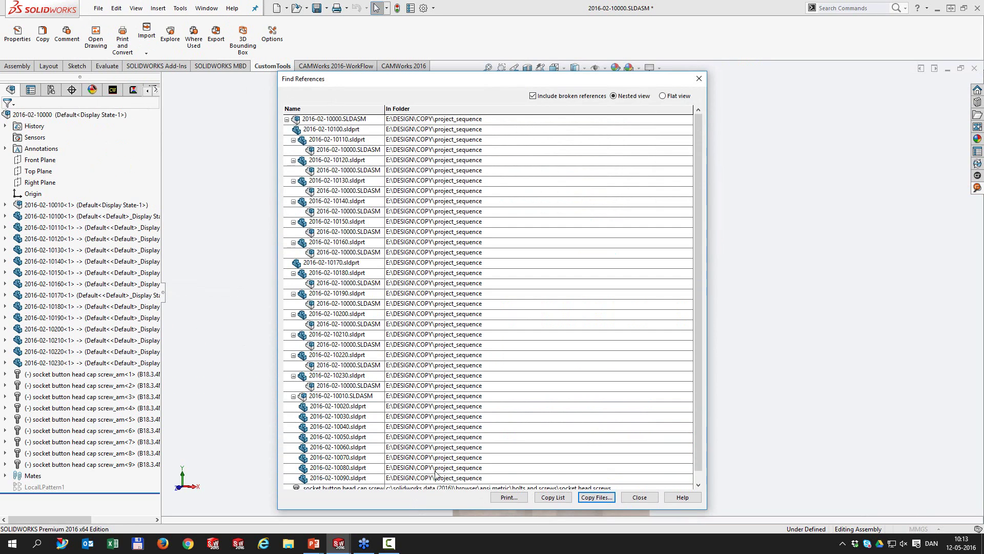
pyautogui.scroll(-1, 499, 366)
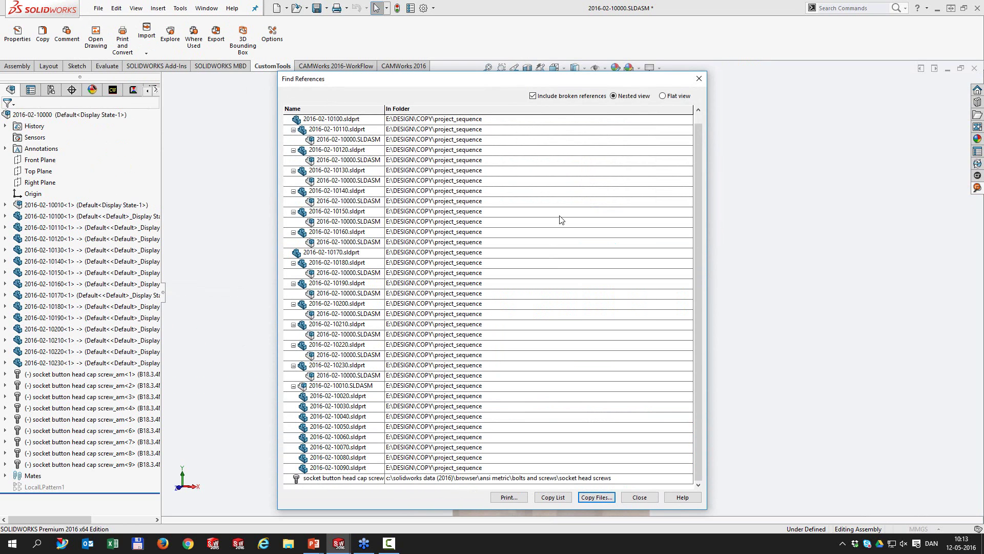
pyautogui.click(699, 78)
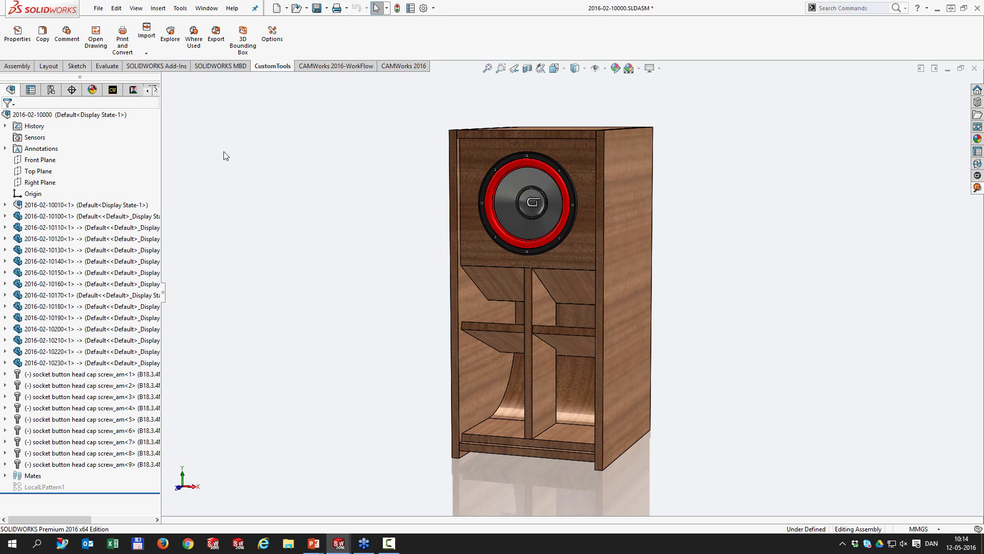
pyautogui.click(42, 38)
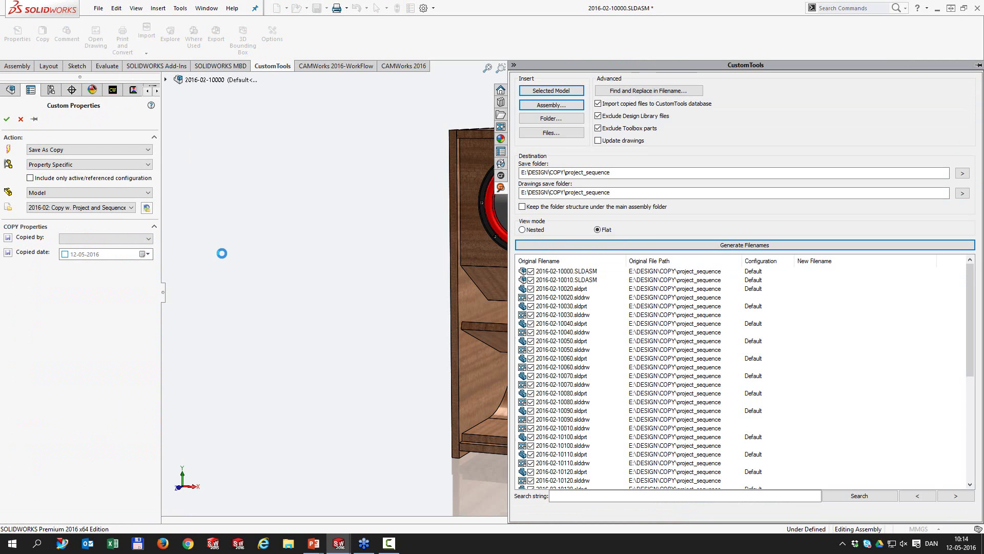
pyautogui.click(131, 208)
pyautogui.click(82, 232)
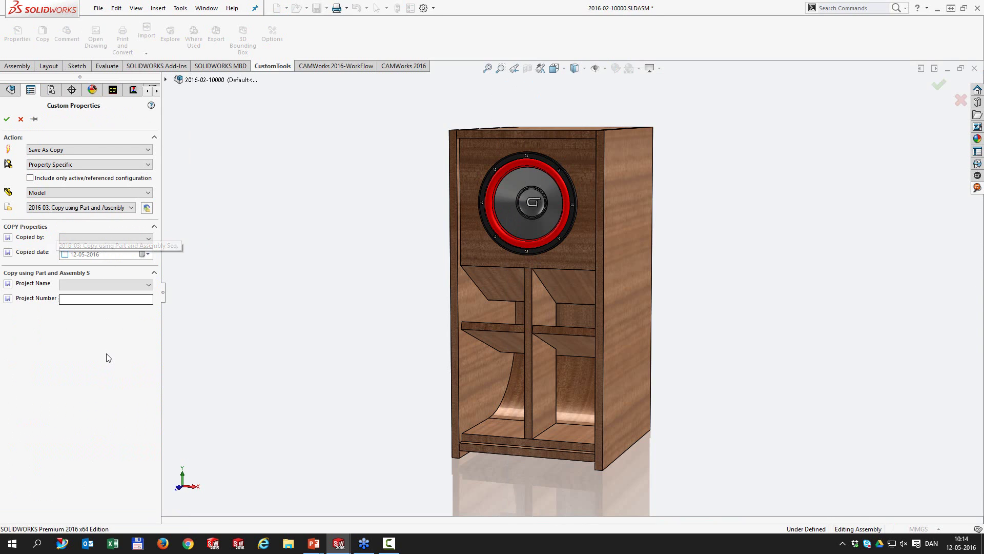
# Step: Set Copied by to TRH, enable the copied date 12-05-2016 and choose COPY DEMO as the project name
pyautogui.click(82, 238)
pyautogui.click(81, 256)
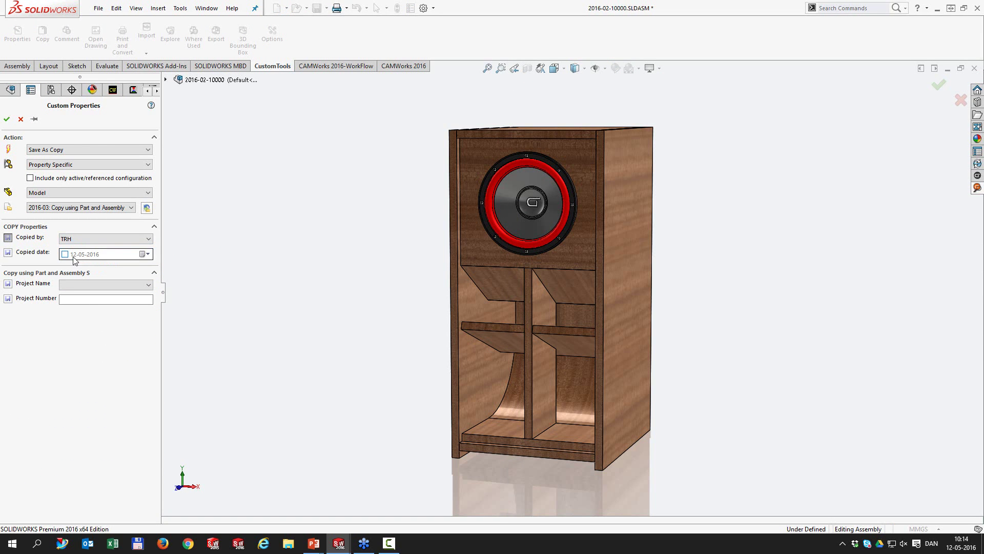
pyautogui.click(64, 253)
pyautogui.click(79, 285)
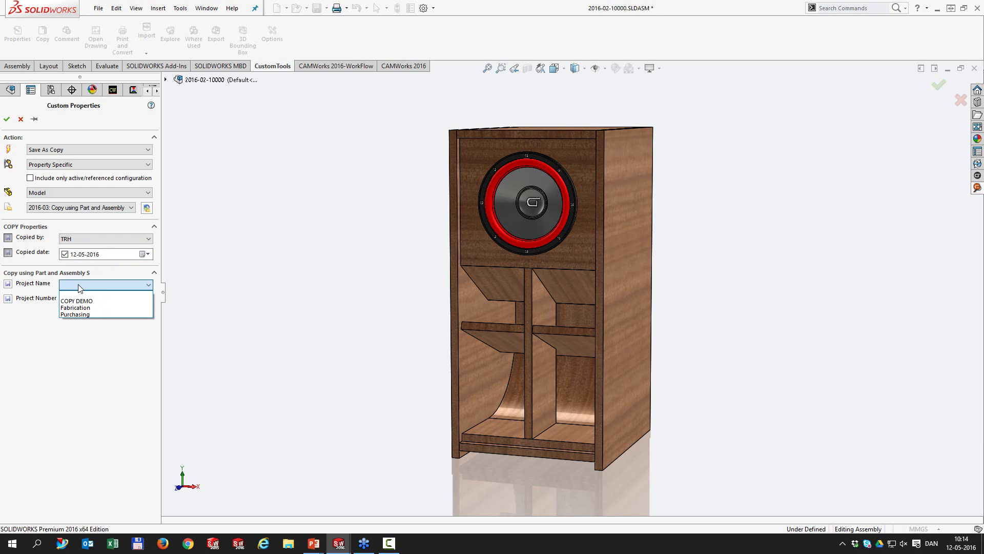
pyautogui.click(77, 301)
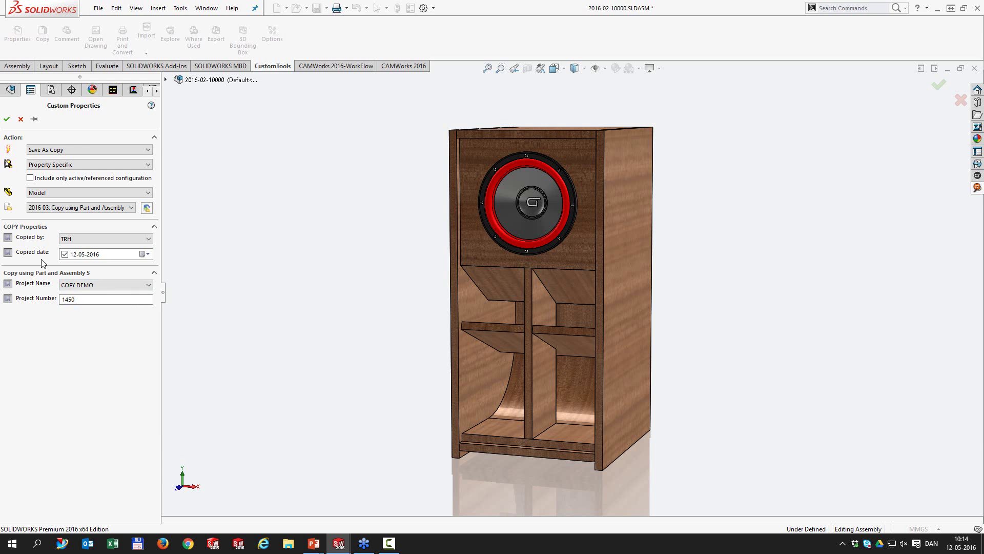
# Step: Try to generate the new filenames without assigning part or assembly sequence codes
pyautogui.click(978, 188)
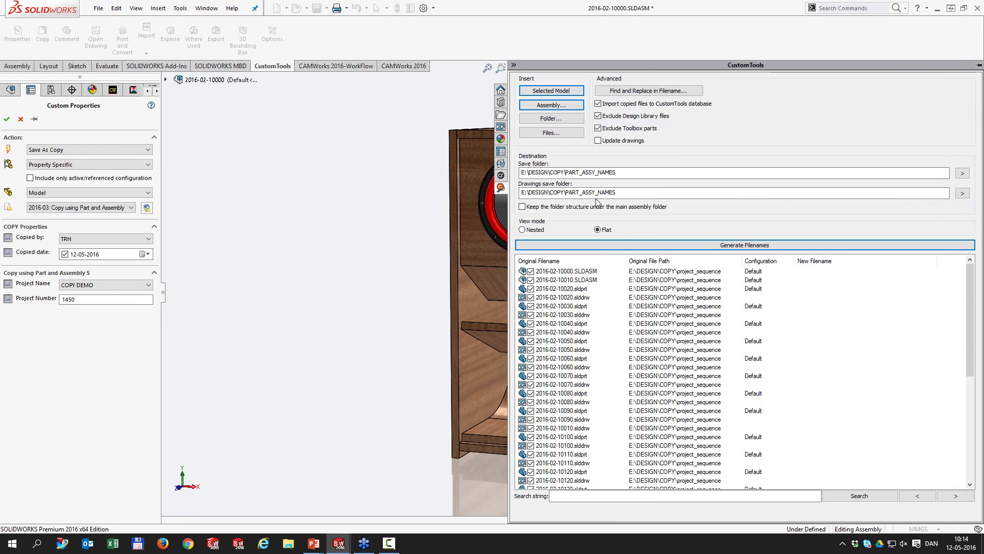
pyautogui.click(734, 247)
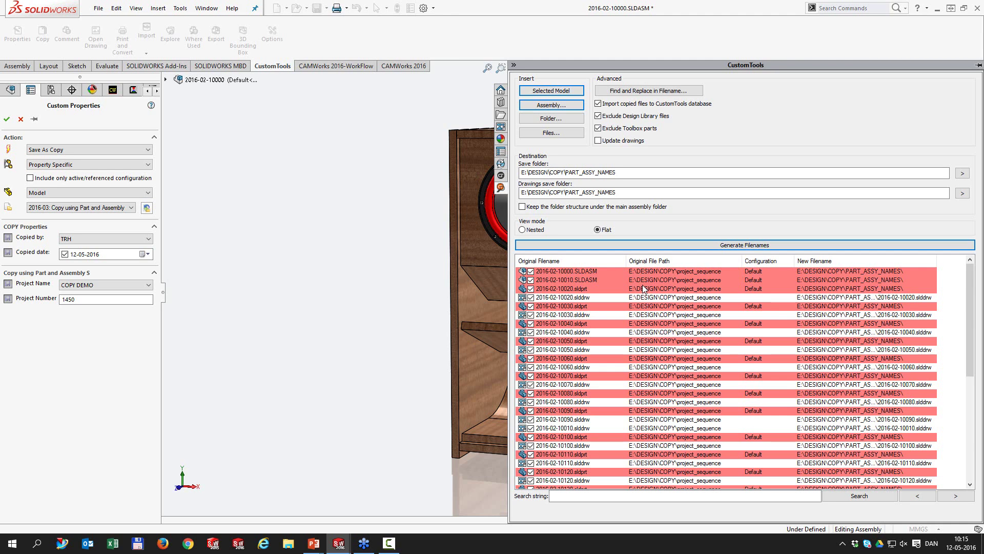
# Step: Assign the part_seq code to the Part Sequence property of the parts
pyautogui.click(76, 193)
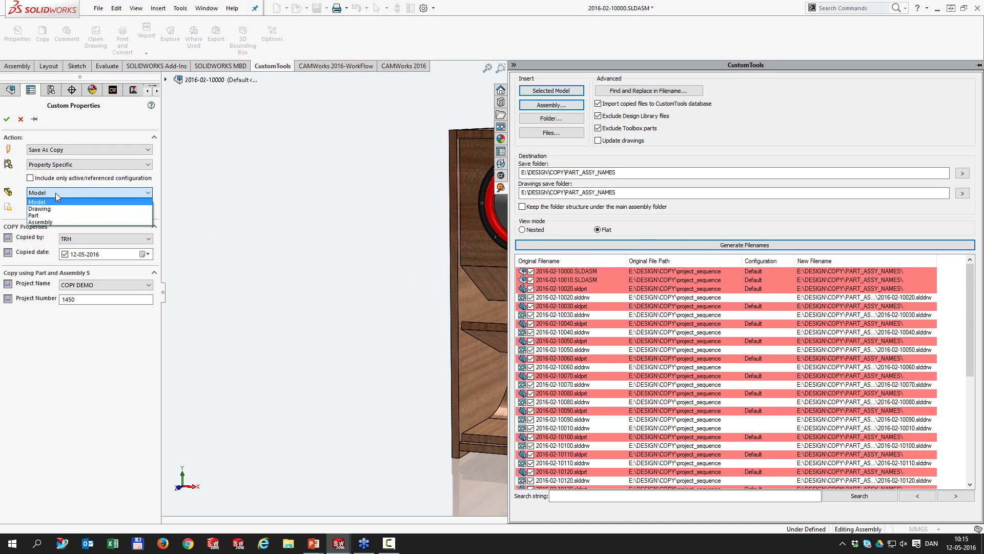
pyautogui.click(34, 215)
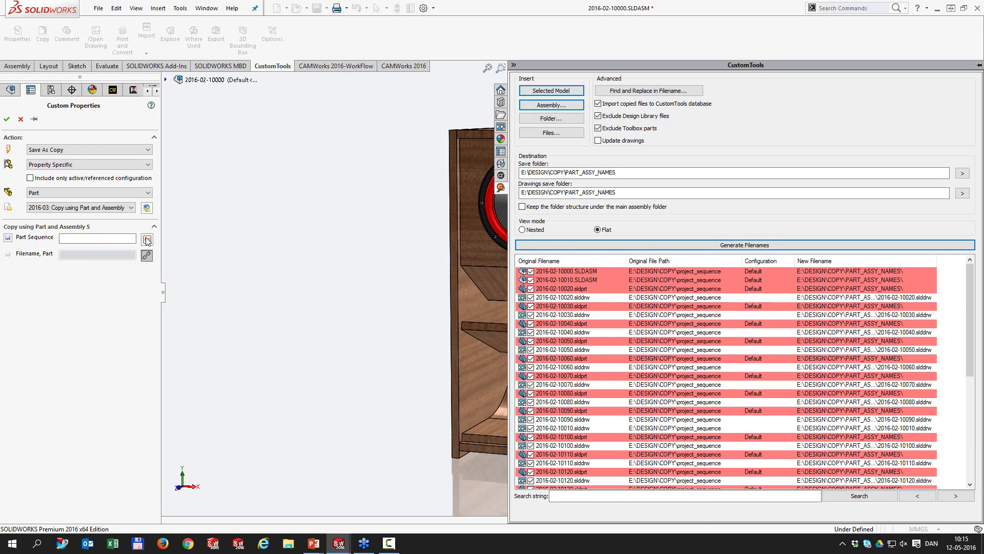
pyautogui.click(147, 240)
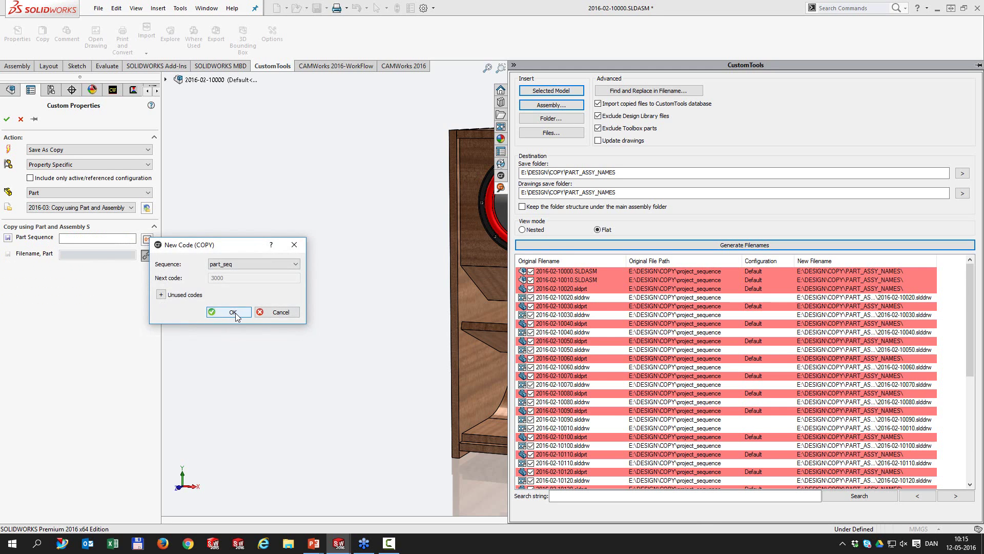
pyautogui.click(227, 314)
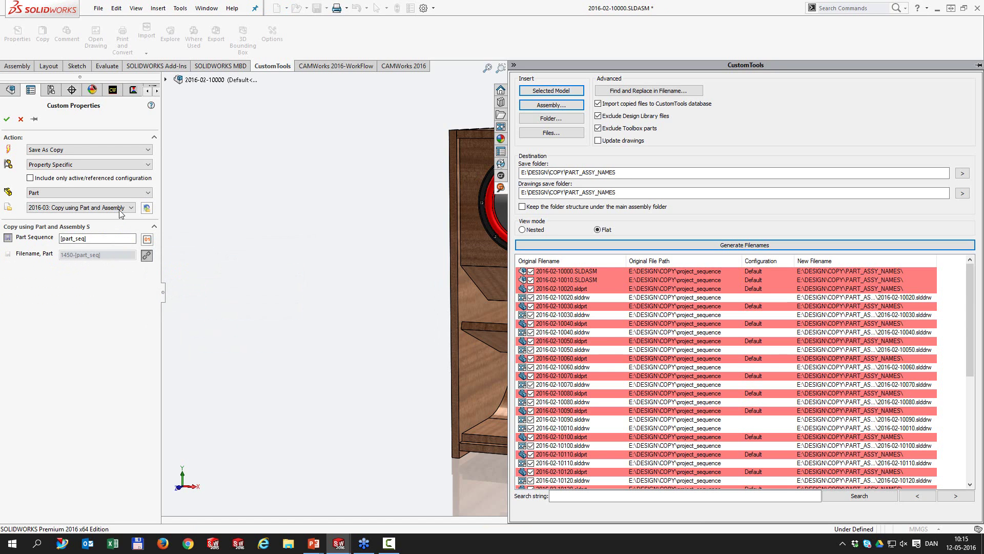
# Step: Assign the assembly_seq code to the Assembly Sequence property of the assemblies and generate the new filenames
pyautogui.click(107, 194)
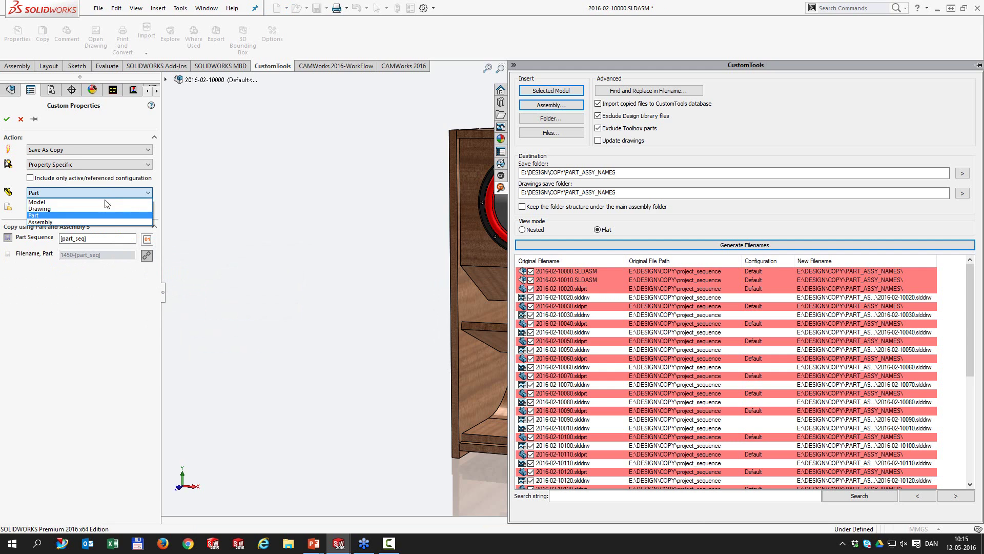
pyautogui.click(40, 222)
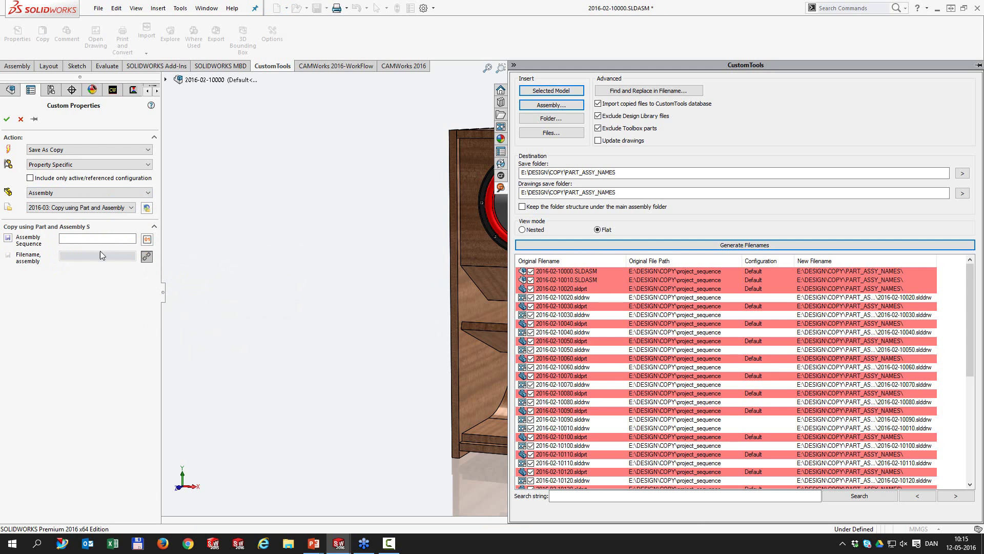
pyautogui.click(147, 240)
pyautogui.press('Return')
pyautogui.click(762, 245)
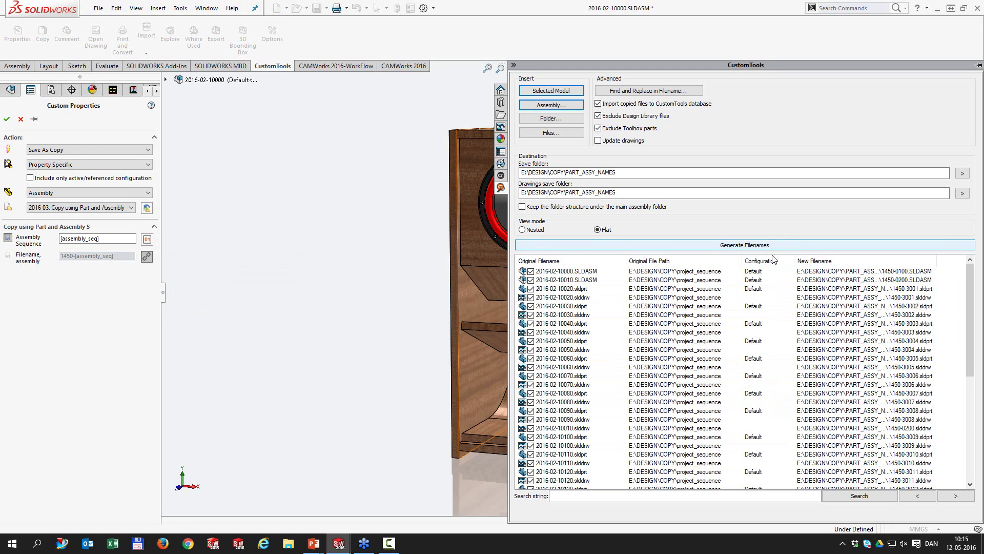
pyautogui.click(925, 281)
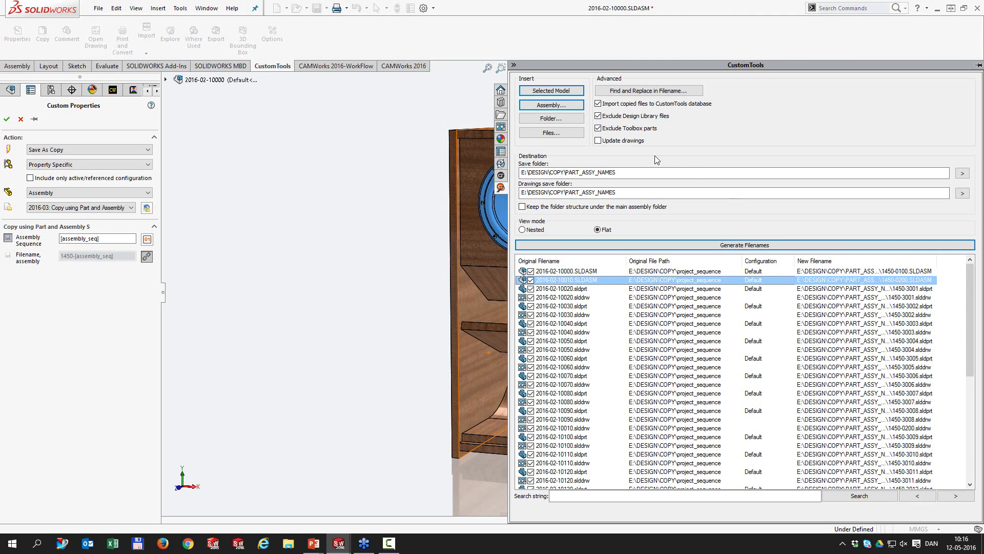
# Step: Enable updating of drawings, run the copy and accept opening the copied version of the assembly
pyautogui.click(598, 140)
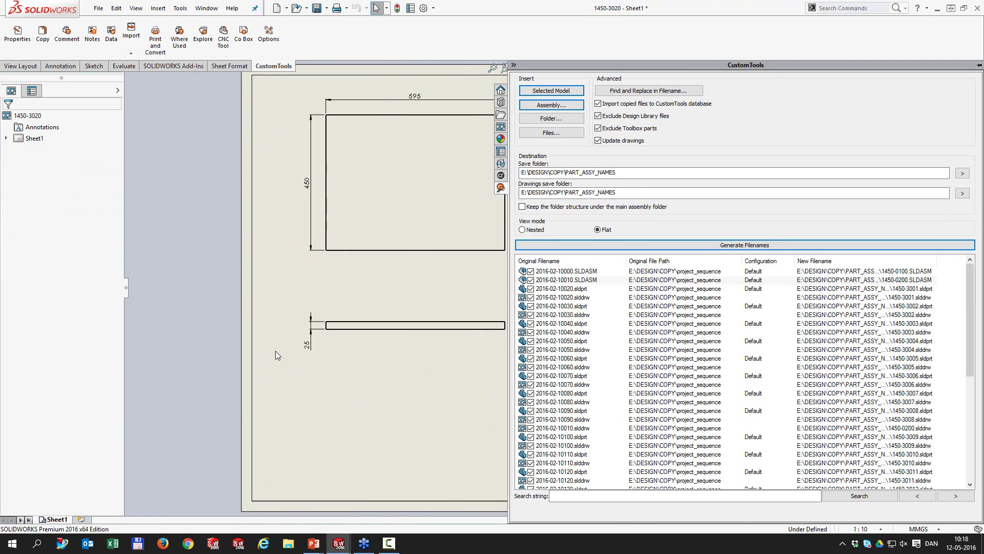
pyautogui.moveTo(338, 547)
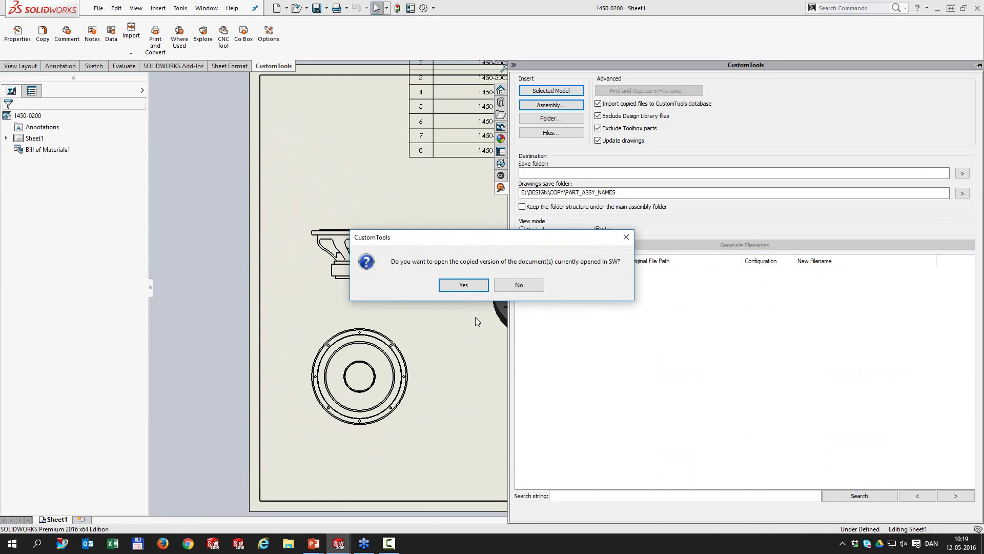
pyautogui.click(462, 289)
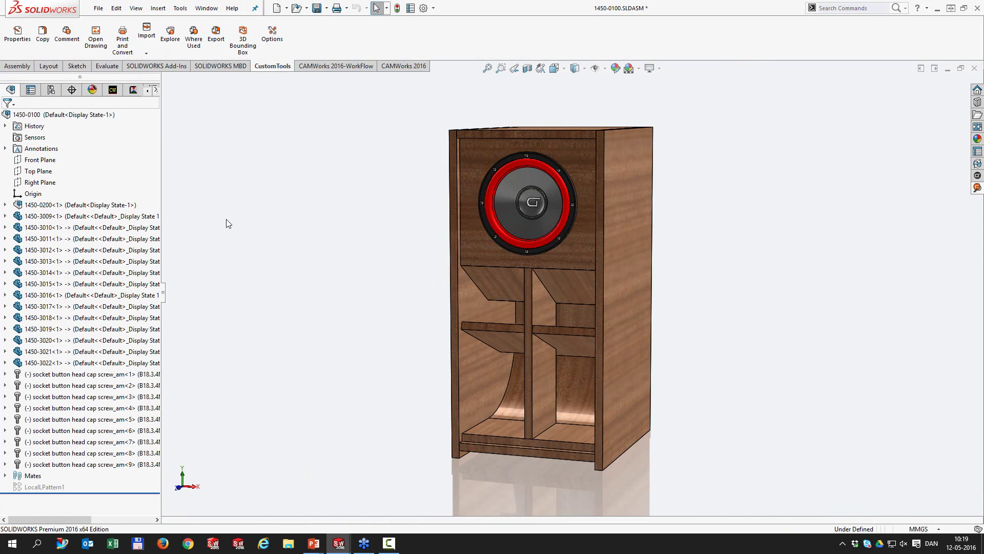
# Step: Open the drawing of the woofer subassembly 1450-0200 and examine its drawing number and bill of materials
pyautogui.click(120, 205)
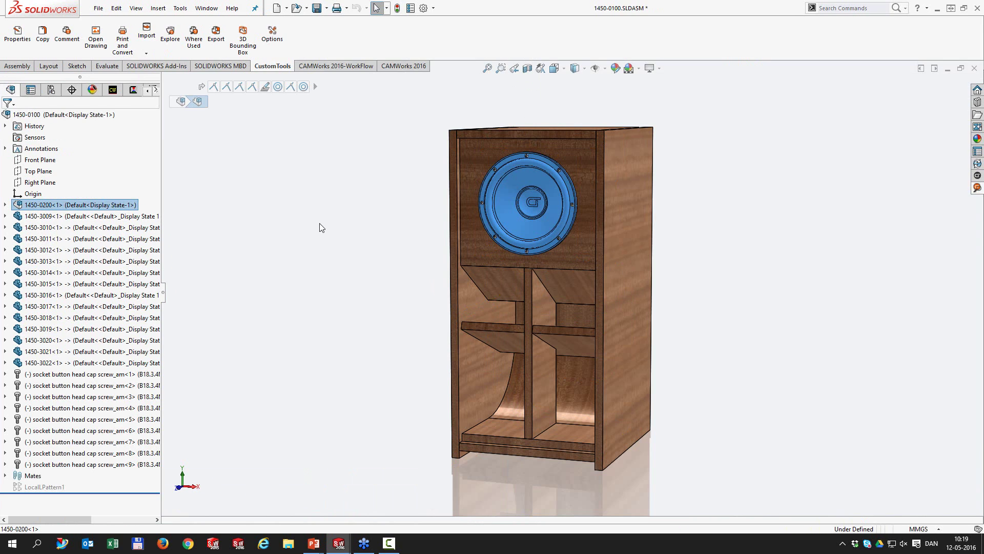
pyautogui.click(97, 35)
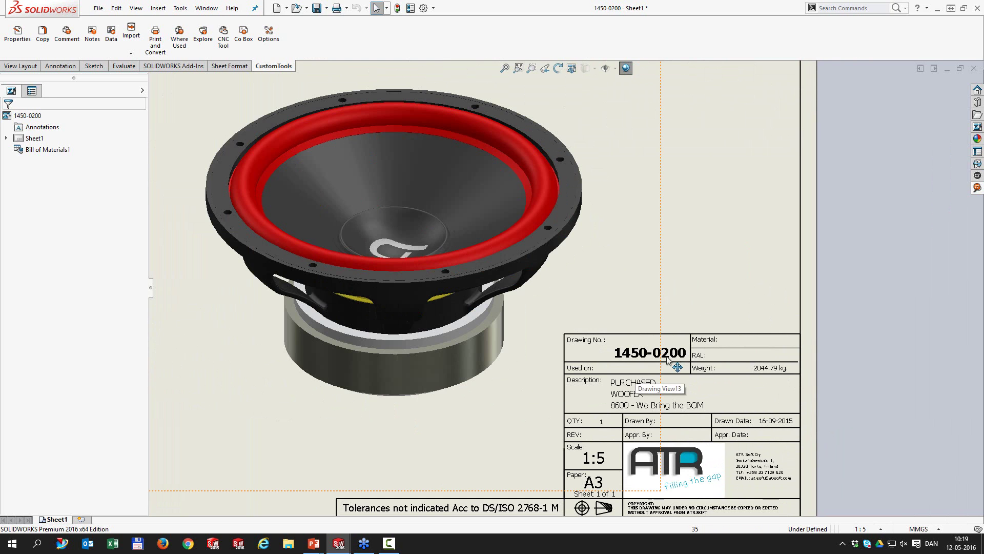
pyautogui.scroll(2, 678, 279)
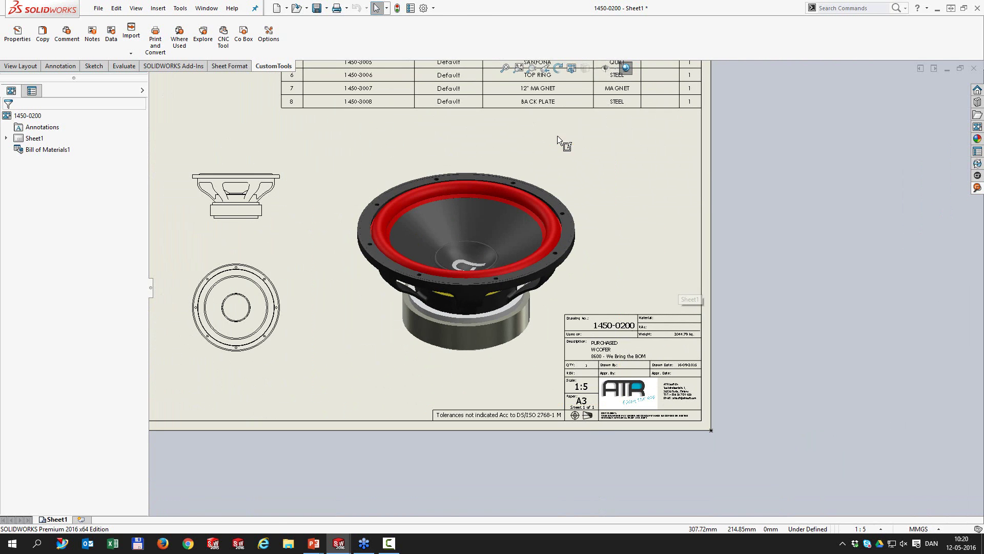
pyautogui.moveTo(592, 134); pyautogui.dragTo(674, 319, button='middle')
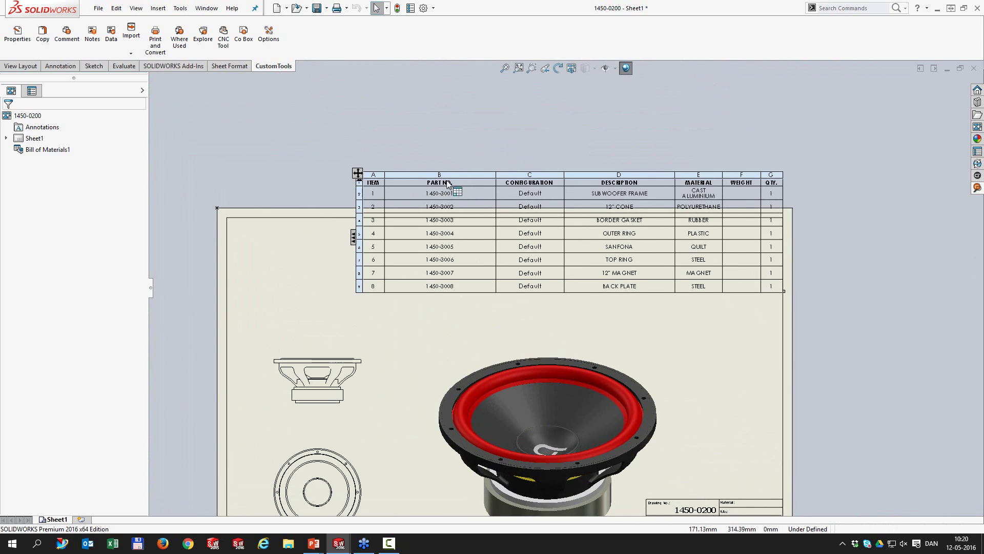
# Step: Move the bill of materials table down so it sits inside the drawing sheet
pyautogui.click(364, 181)
pyautogui.moveTo(365, 181); pyautogui.dragTo(364, 221)
pyautogui.click(359, 250)
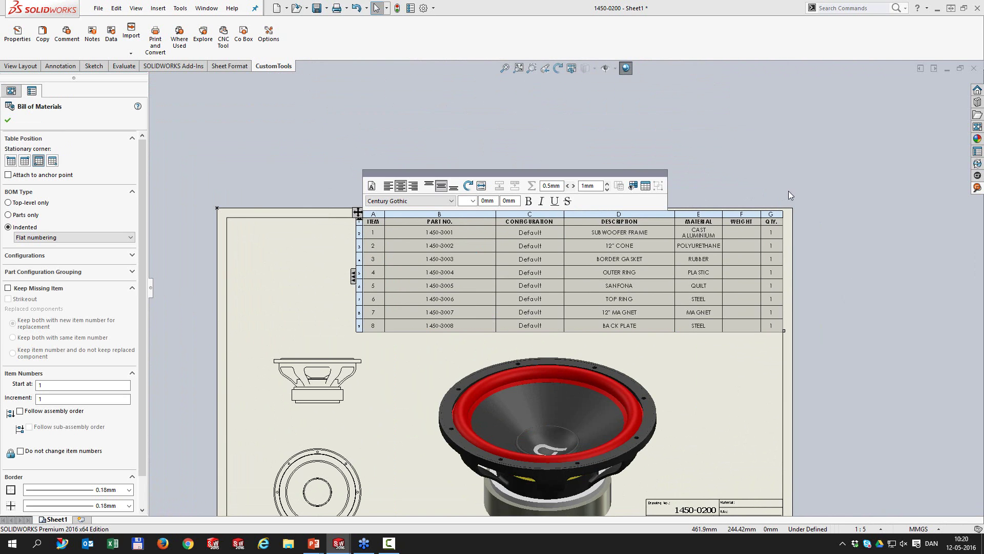
# Step: Close all open documents without saving the modified files
pyautogui.click(210, 8)
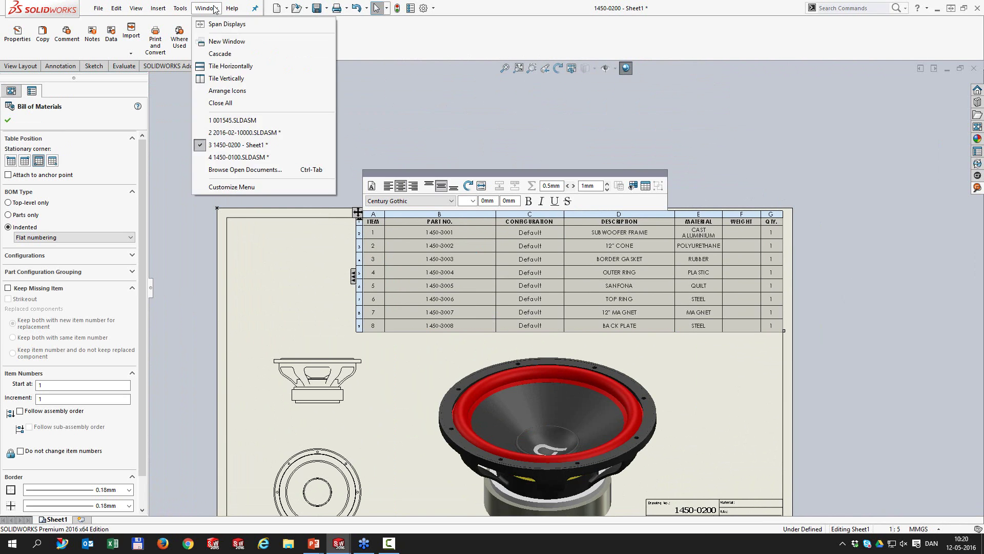
pyautogui.click(226, 103)
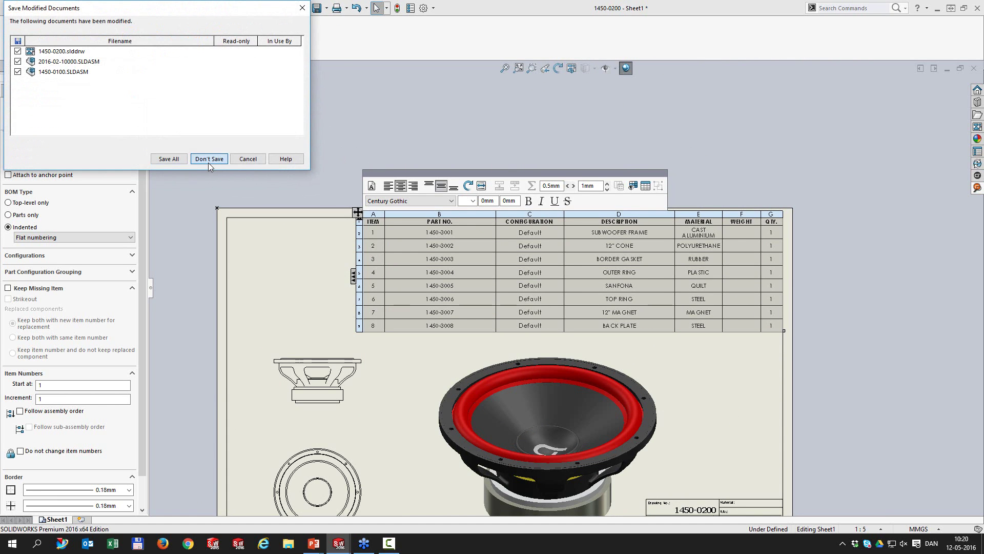
pyautogui.click(209, 159)
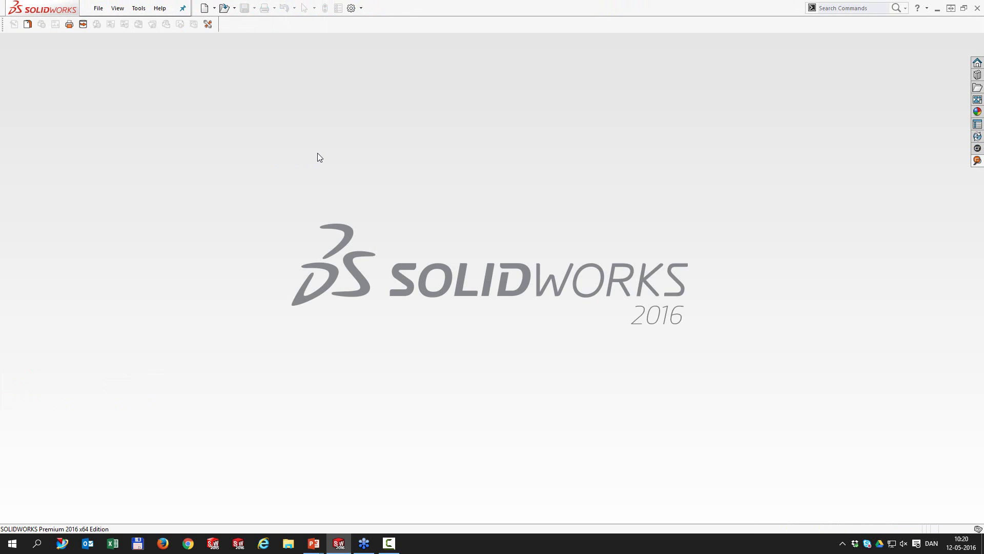
pyautogui.press('r')
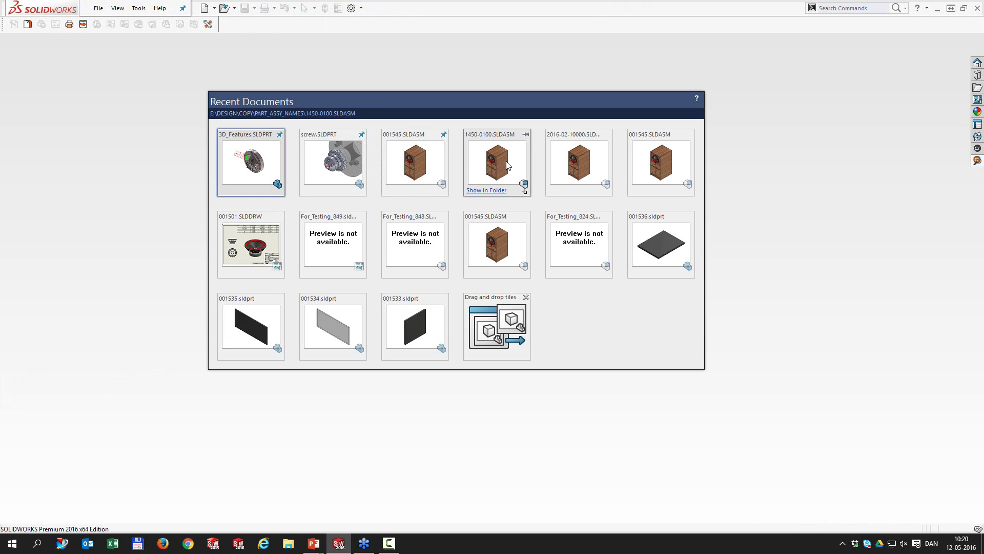
pyautogui.click(551, 174)
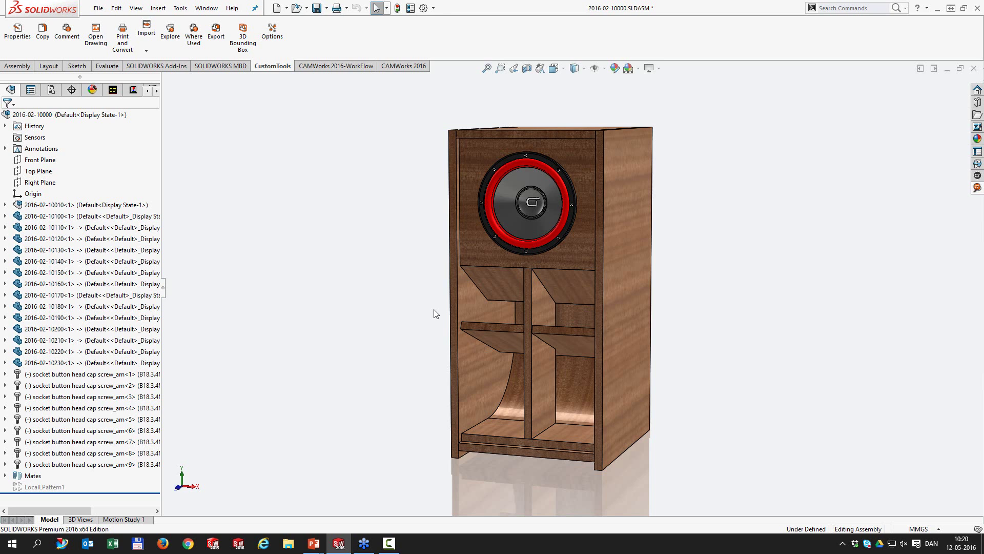
pyautogui.click(42, 32)
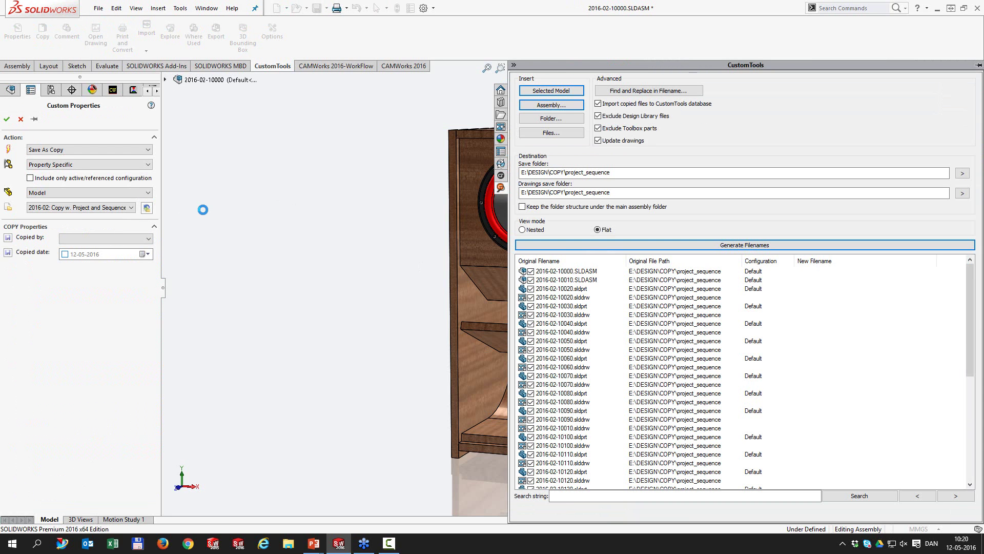
# Step: Choose the copy profile "2016-04: Copy using replace" with the copied-by field filled in and copied date 12-05-2016
pyautogui.click(82, 208)
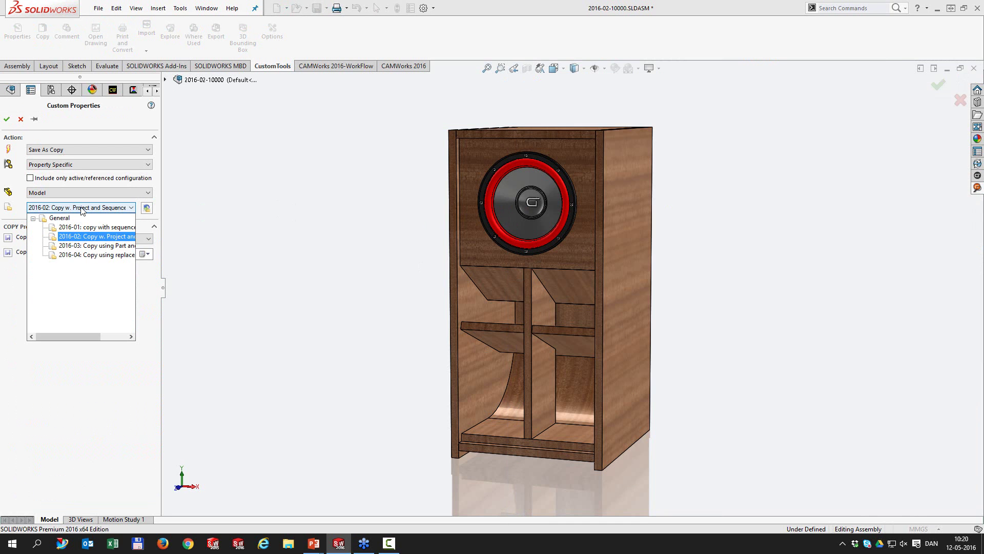
pyautogui.click(82, 255)
pyautogui.click(81, 242)
pyautogui.click(77, 256)
pyautogui.click(69, 254)
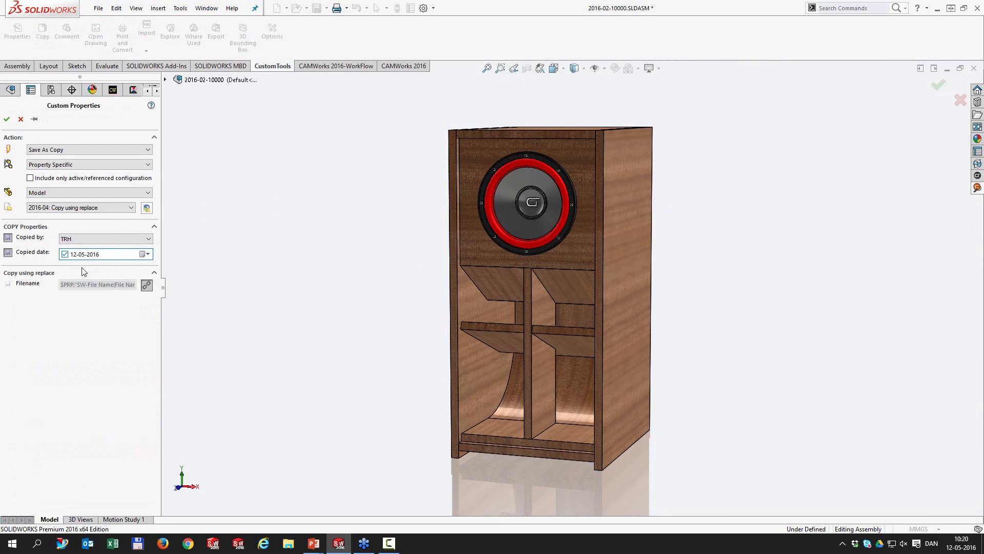
# Step: Generate new filenames for all listed assemblies, parts and drawings in the copy file list
pyautogui.click(977, 189)
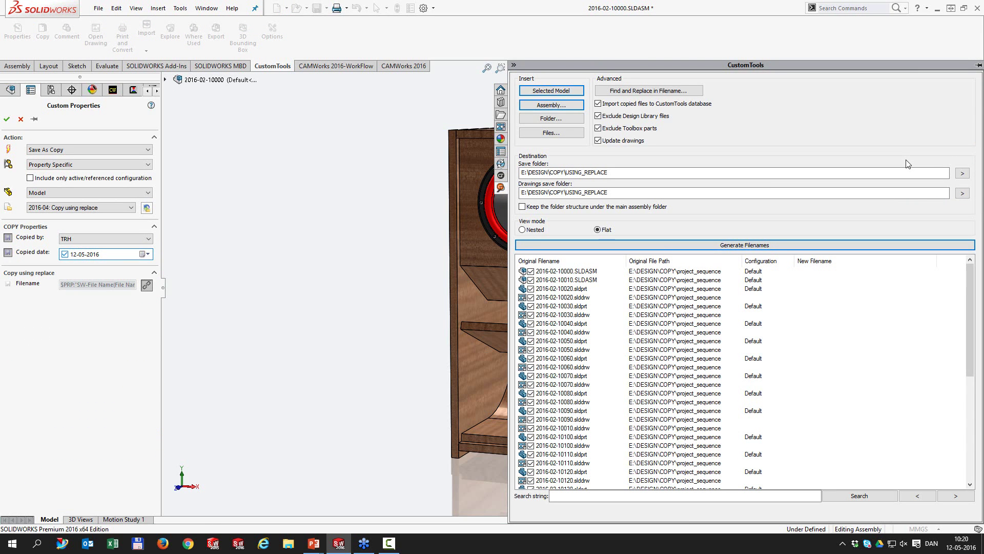
pyautogui.click(514, 65)
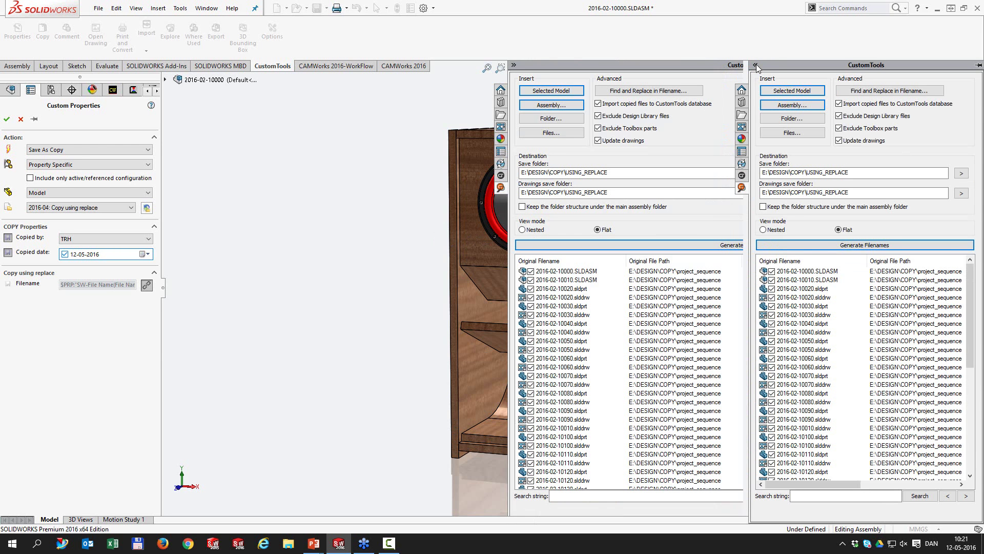
pyautogui.click(514, 65)
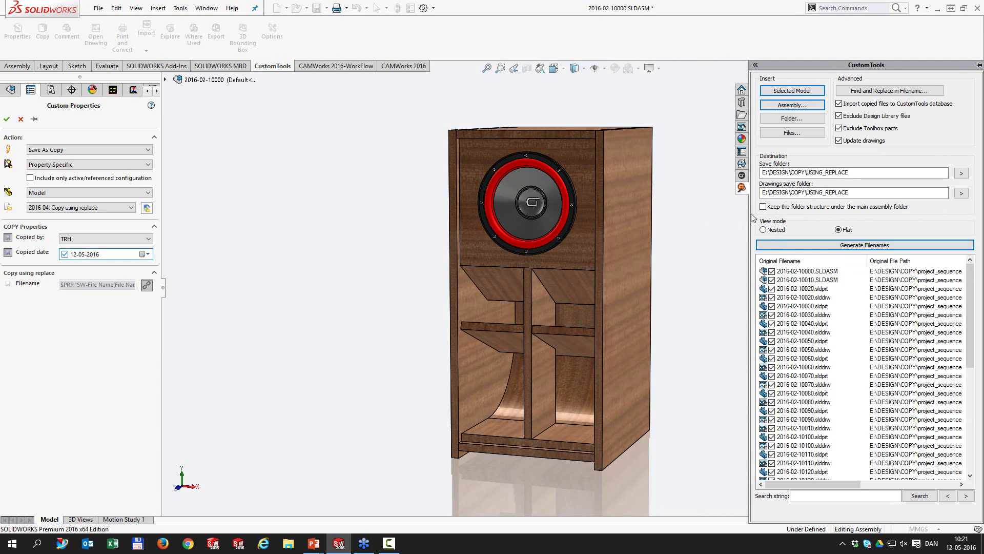
pyautogui.click(755, 65)
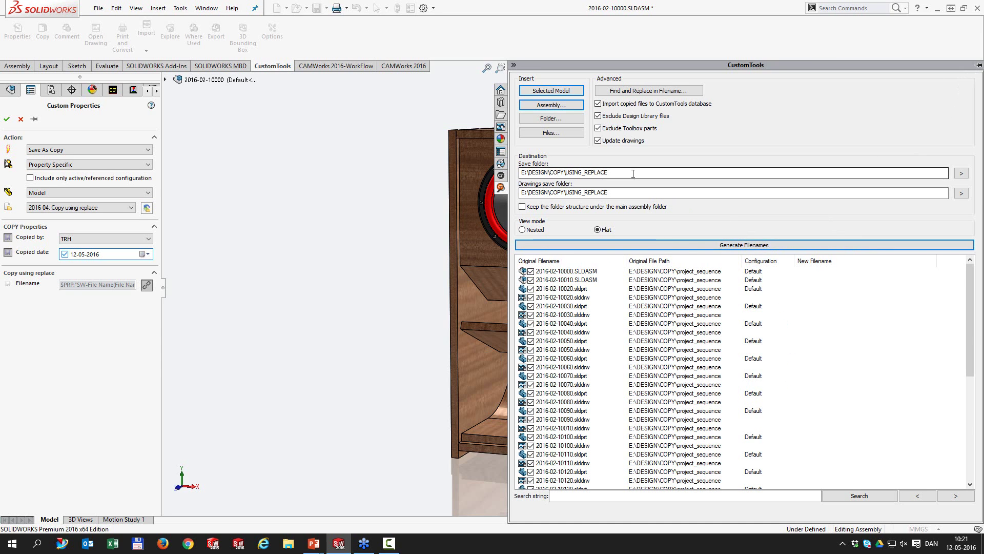
pyautogui.click(708, 248)
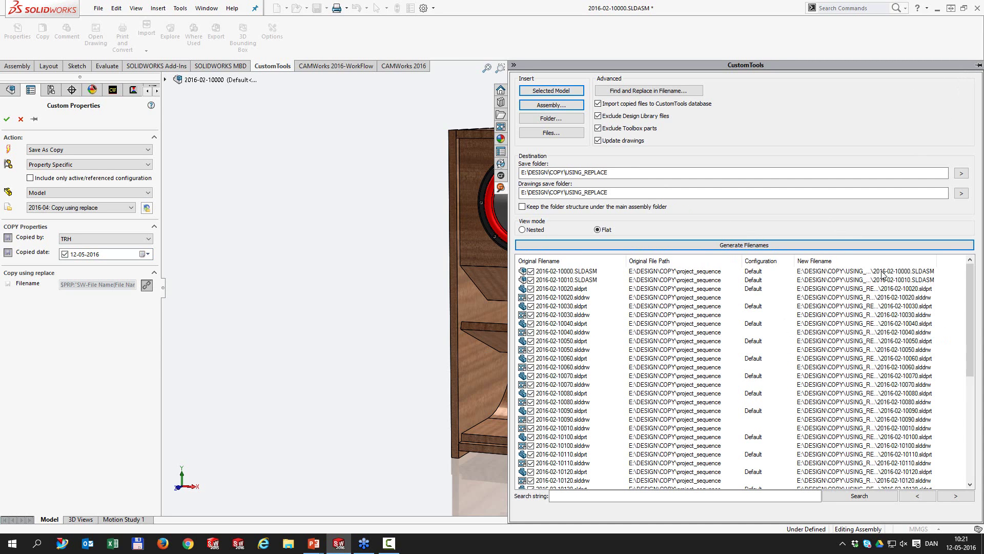
# Step: Replace "2016-02" with "Awesome" in all new filenames and check the renamed list through to its end
pyautogui.click(665, 93)
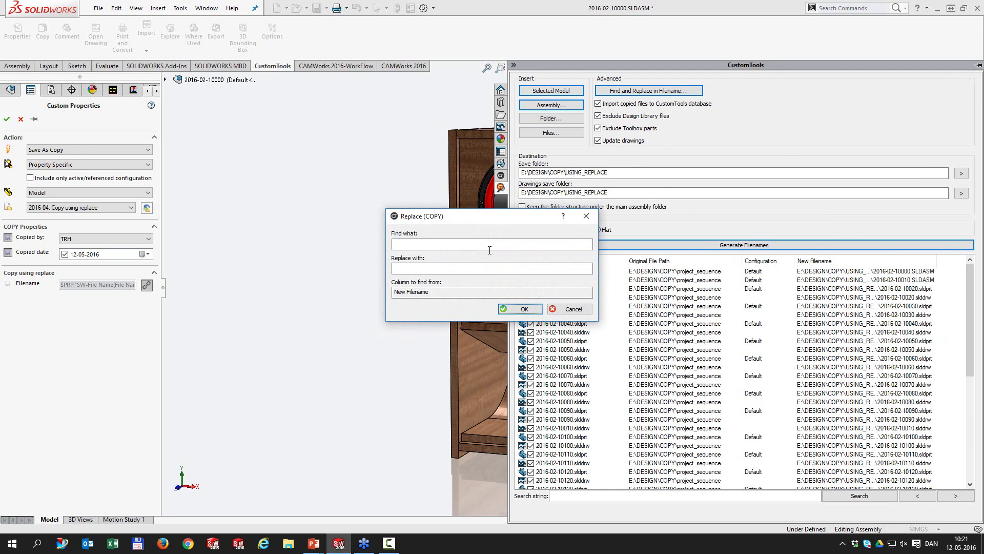
pyautogui.click(453, 247)
pyautogui.write('2016-02')
pyautogui.click(455, 268)
pyautogui.write('Awesom')
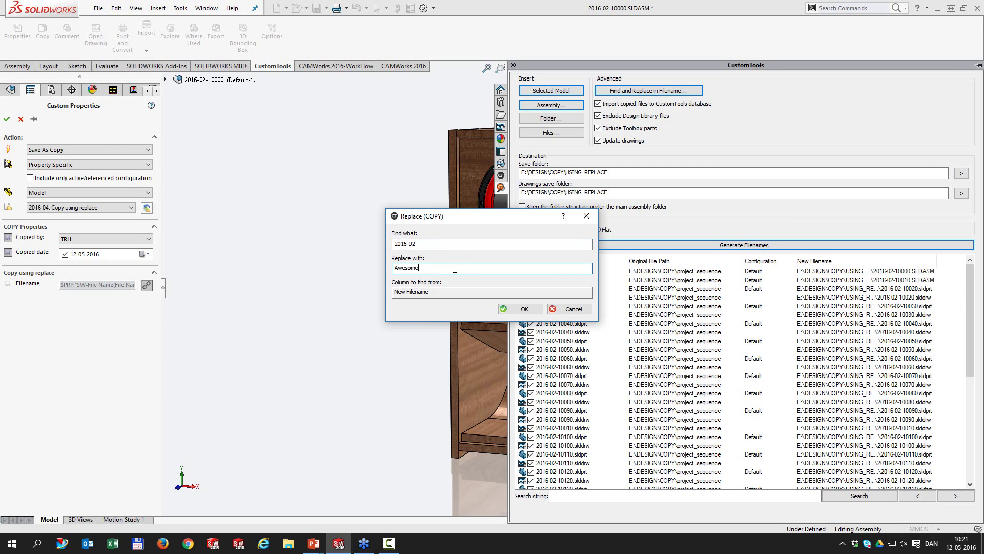
pyautogui.write('e')
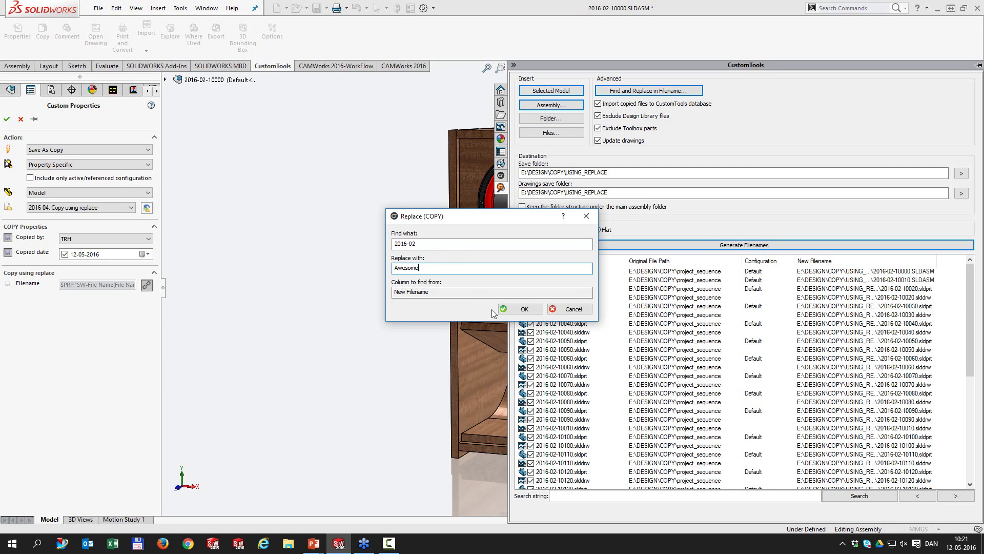
pyautogui.click(519, 309)
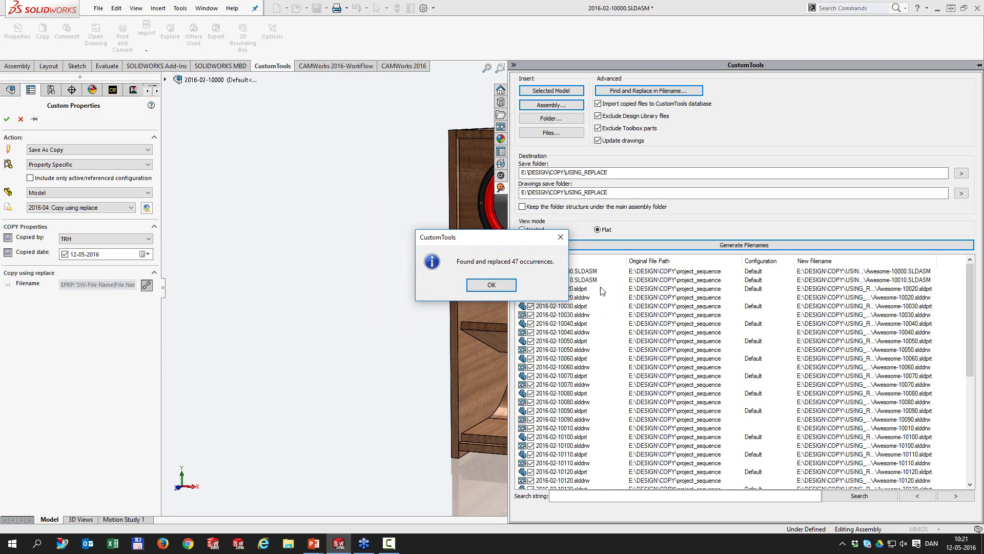
pyautogui.click(496, 288)
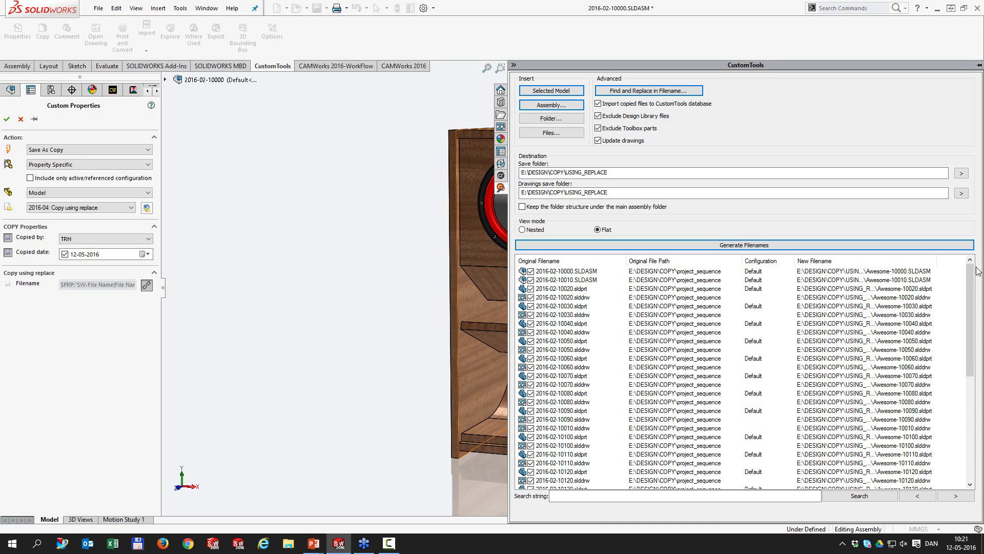
pyautogui.scroll(-8, 975, 279)
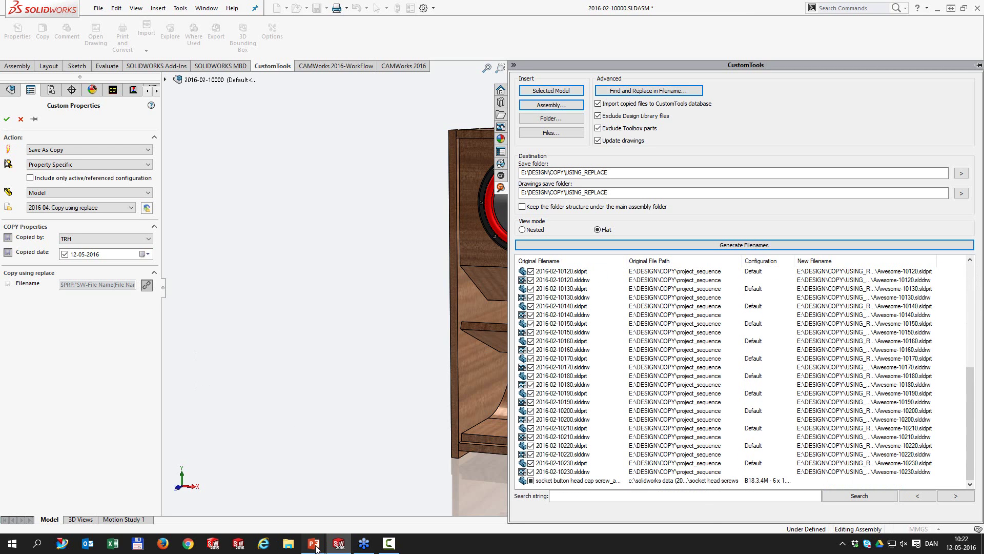
pyautogui.moveTo(316, 549)
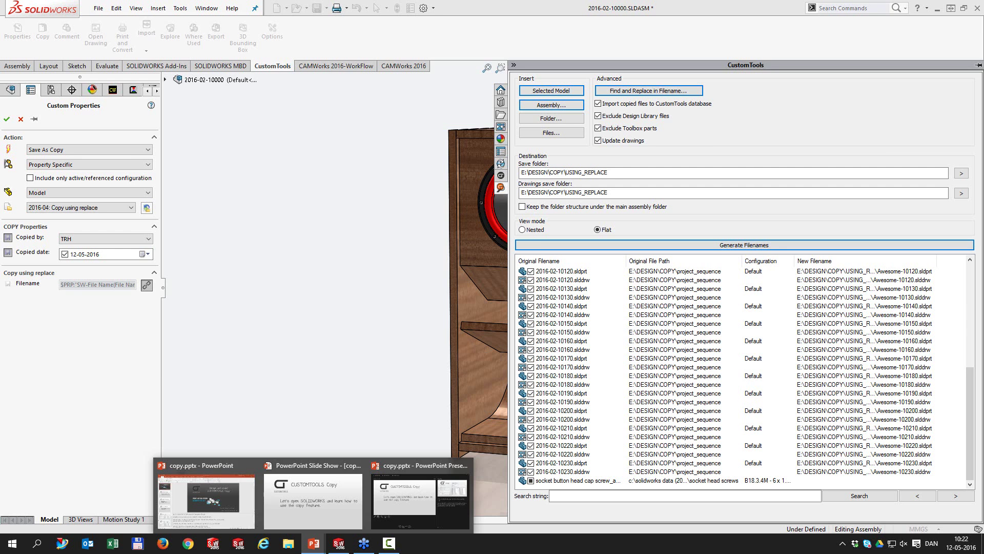
pyautogui.click(289, 513)
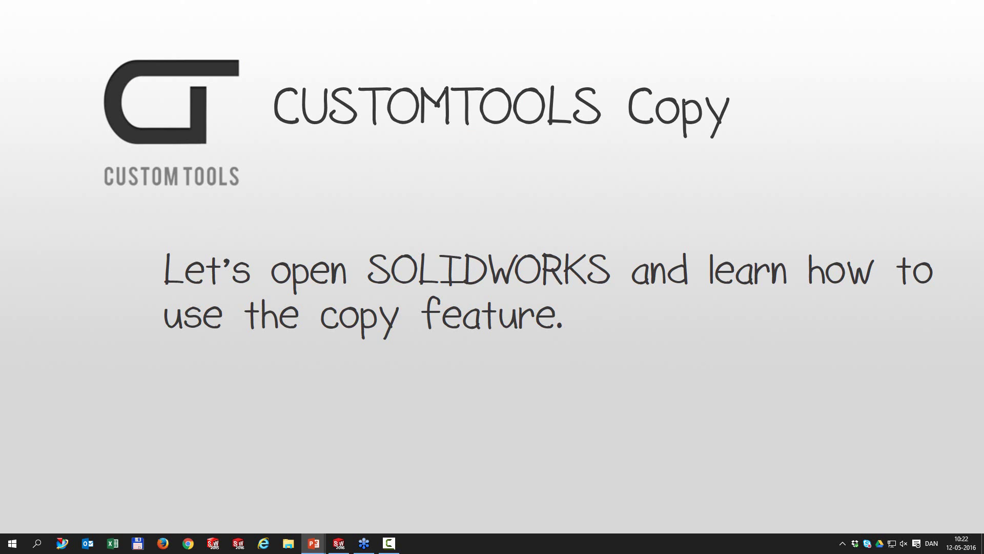
pyautogui.press('Right')
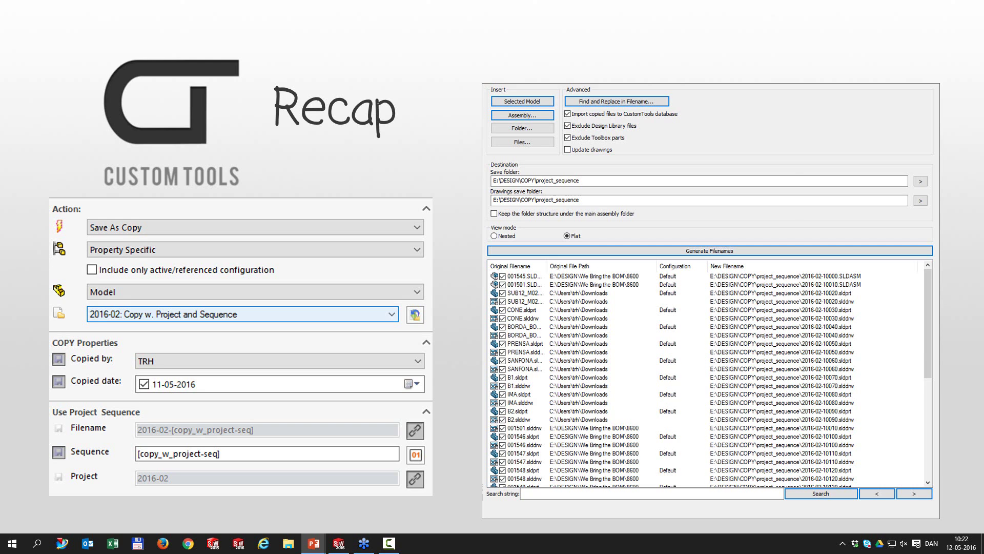
pyautogui.press('Right')
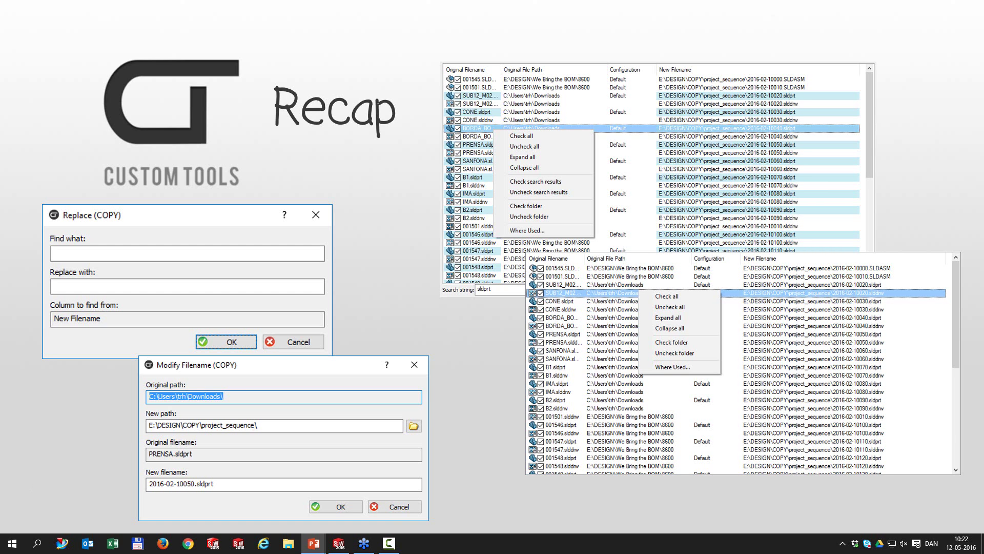
pyautogui.click(338, 543)
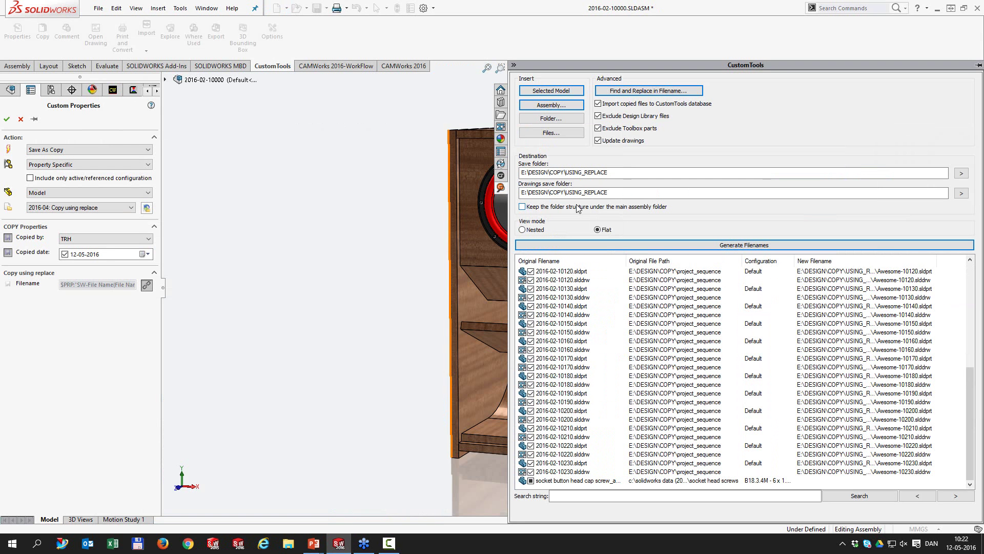
# Step: Search the copy file list for "sldasm" and go through the matching assemblies to locate them in the model
pyautogui.click(640, 497)
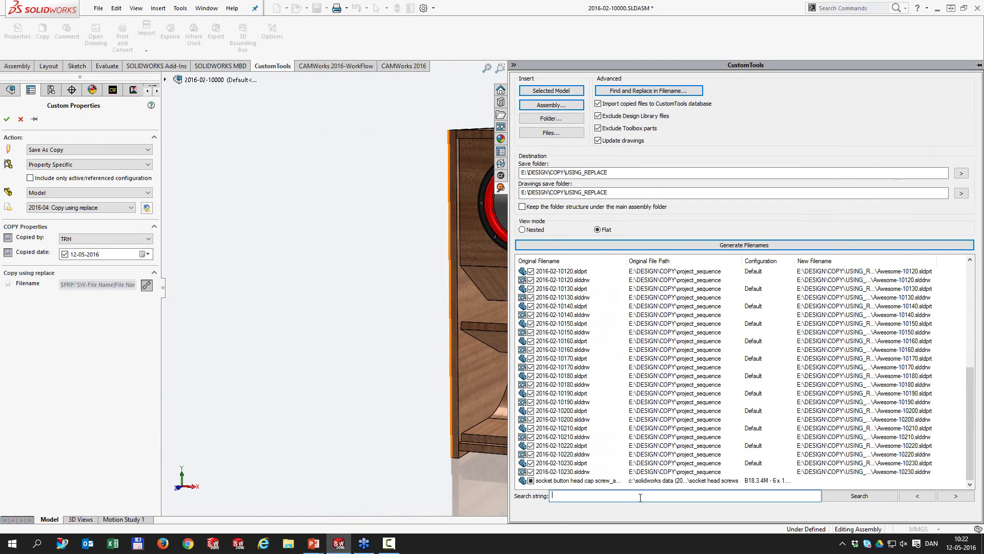
pyautogui.write('sldasm')
pyautogui.press('Return')
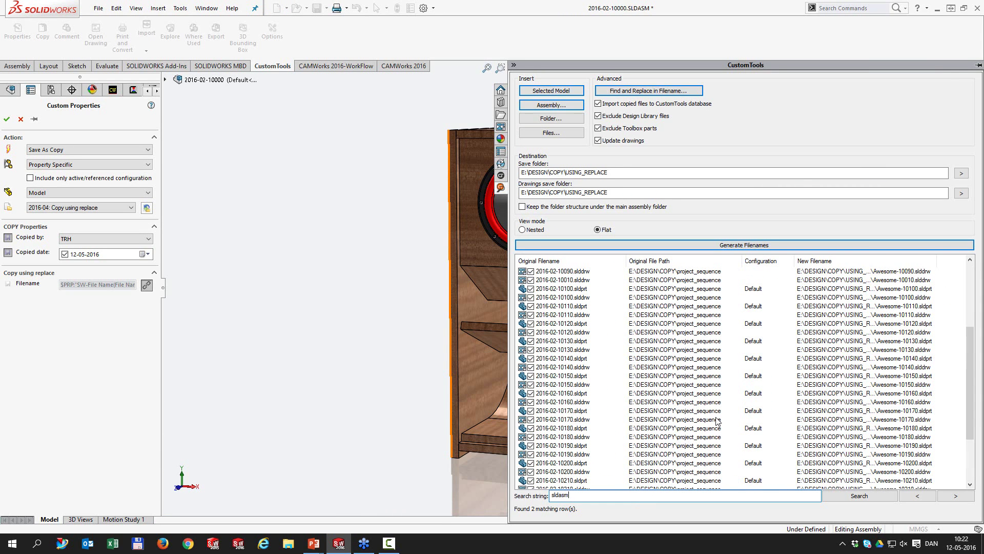
pyautogui.scroll(6, 717, 422)
pyautogui.scroll(2, 716, 421)
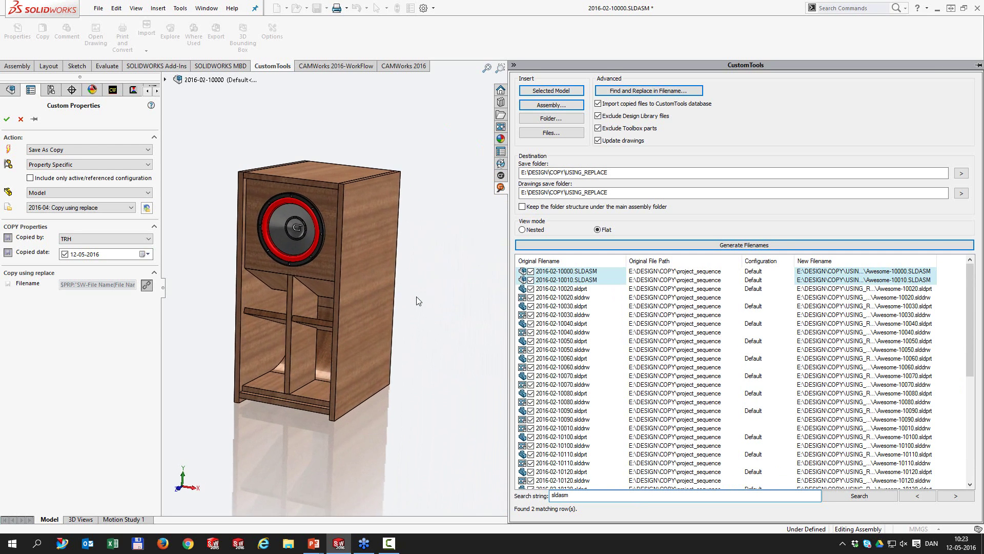
pyautogui.click(944, 496)
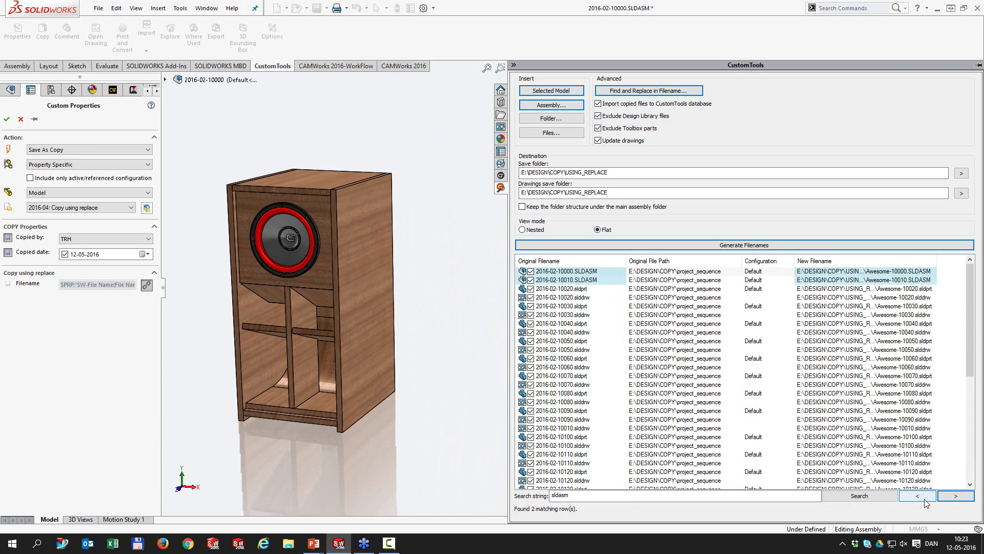
pyautogui.click(945, 497)
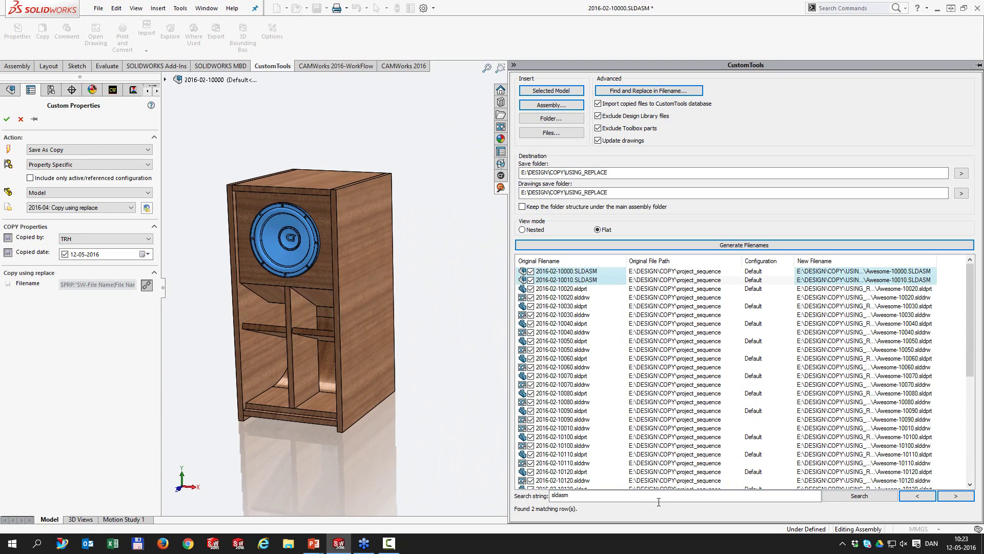
# Step: Search the copy file list for "sldprt" and go through the matching parts to locate them in the model
pyautogui.moveTo(588, 495); pyautogui.dragTo(534, 496)
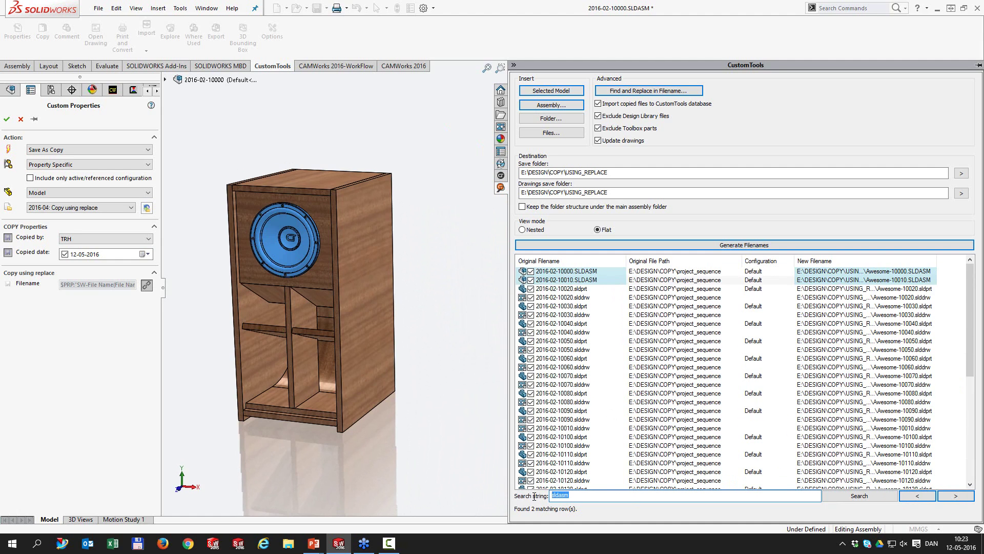
pyautogui.write('sldprt')
pyautogui.press('Return')
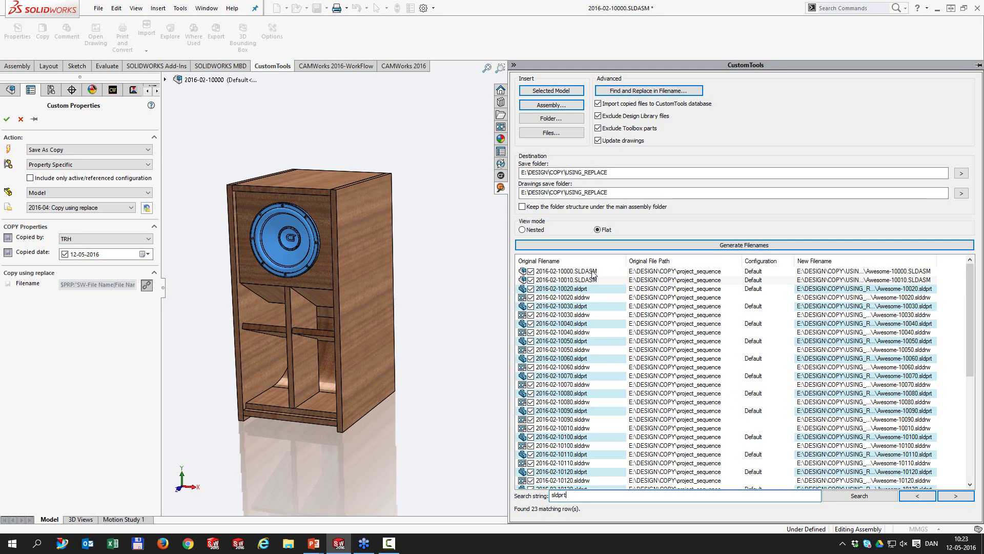
pyautogui.click(952, 497)
pyautogui.click(952, 496)
pyautogui.click(952, 496)
pyautogui.click(952, 496)
pyautogui.click(952, 496)
pyautogui.click(952, 496)
pyautogui.click(952, 497)
pyautogui.click(951, 496)
pyautogui.click(952, 496)
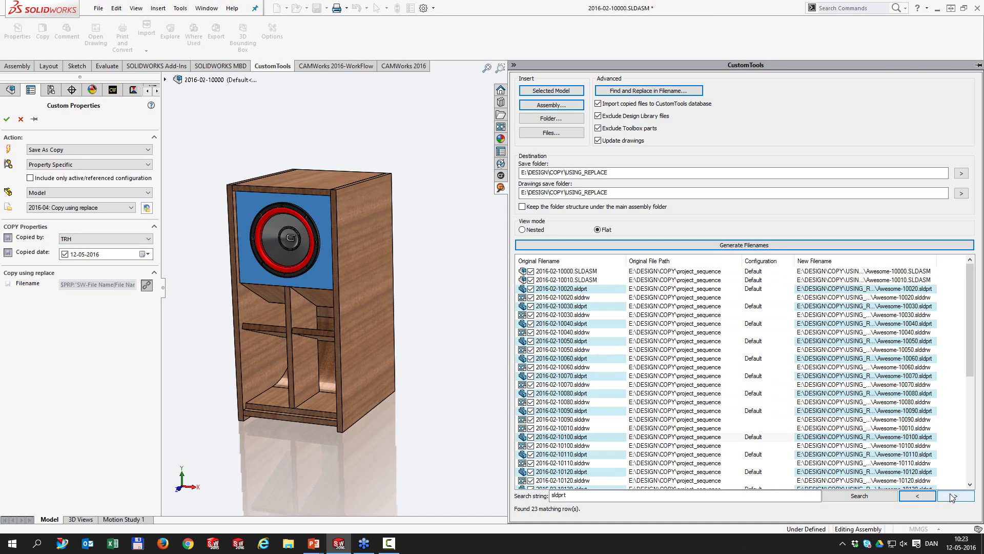
pyautogui.click(952, 497)
pyautogui.click(952, 497)
pyautogui.click(952, 496)
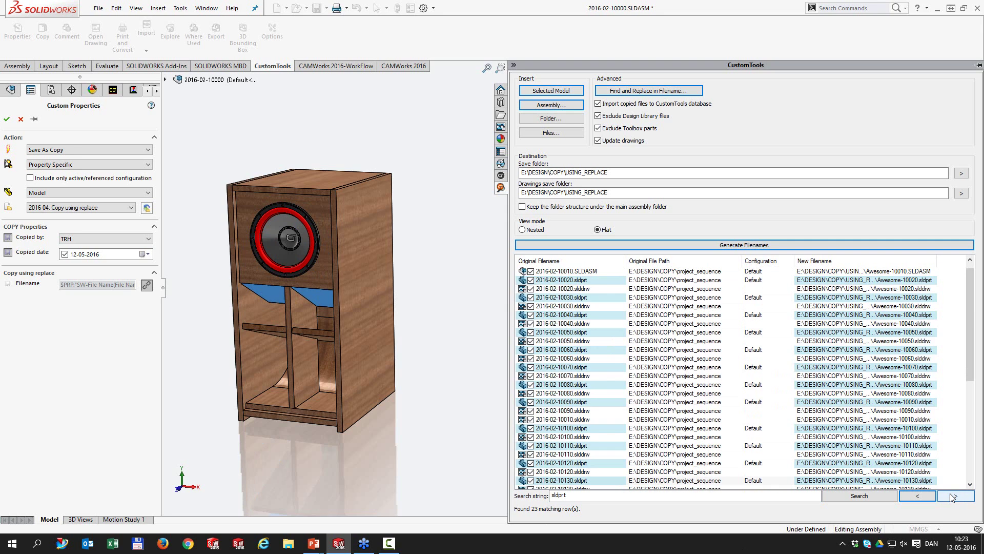
# Step: Uncheck all part files found by the search so they are excluded from the copy
pyautogui.click(597, 317)
pyautogui.rightClick(597, 320)
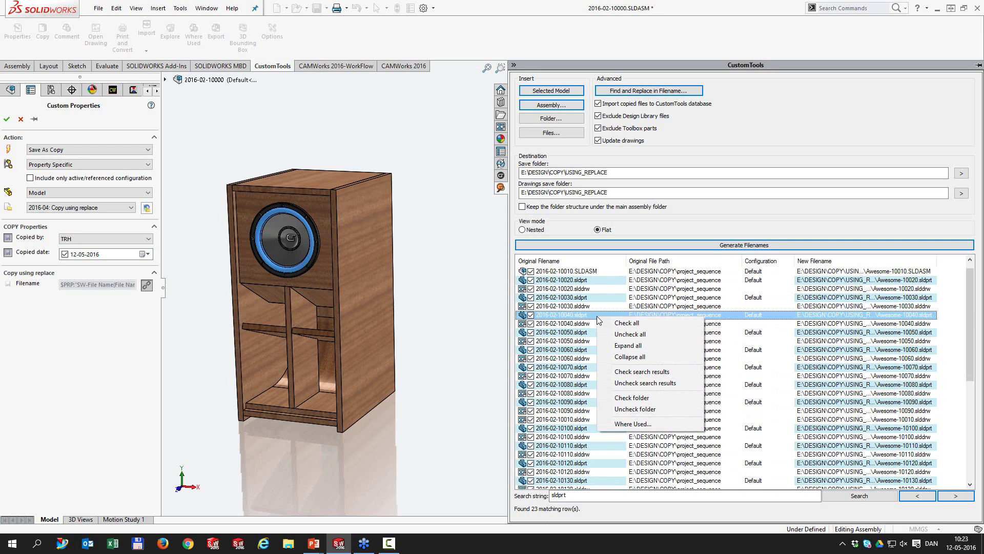
pyautogui.click(666, 383)
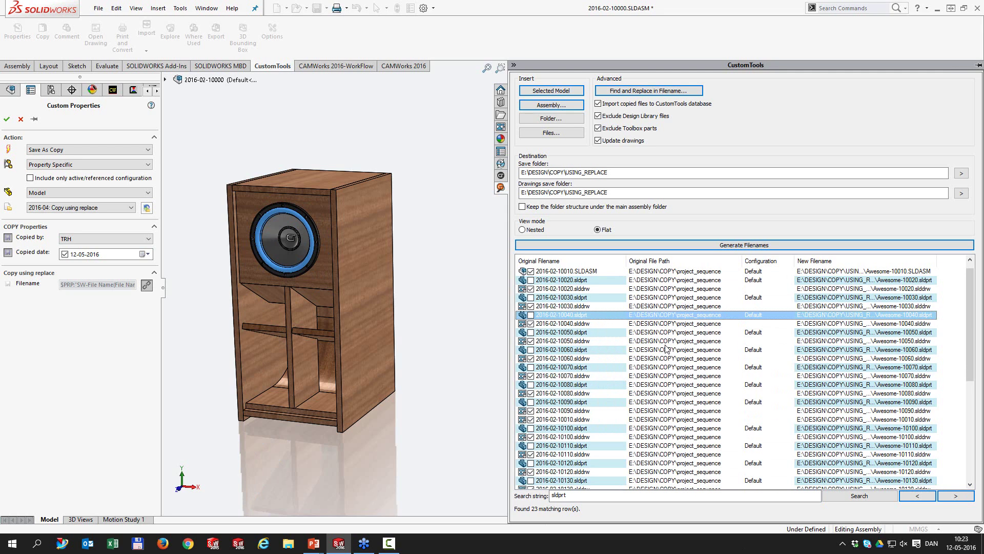
# Step: Check all files of the project_sequence folder again so the parts are included in the copy
pyautogui.rightClick(612, 428)
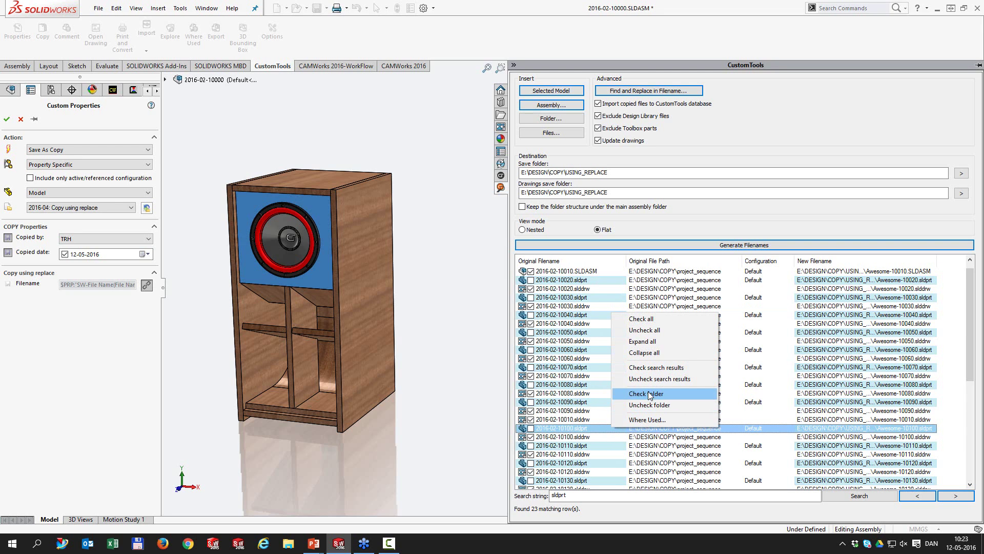
pyautogui.click(649, 393)
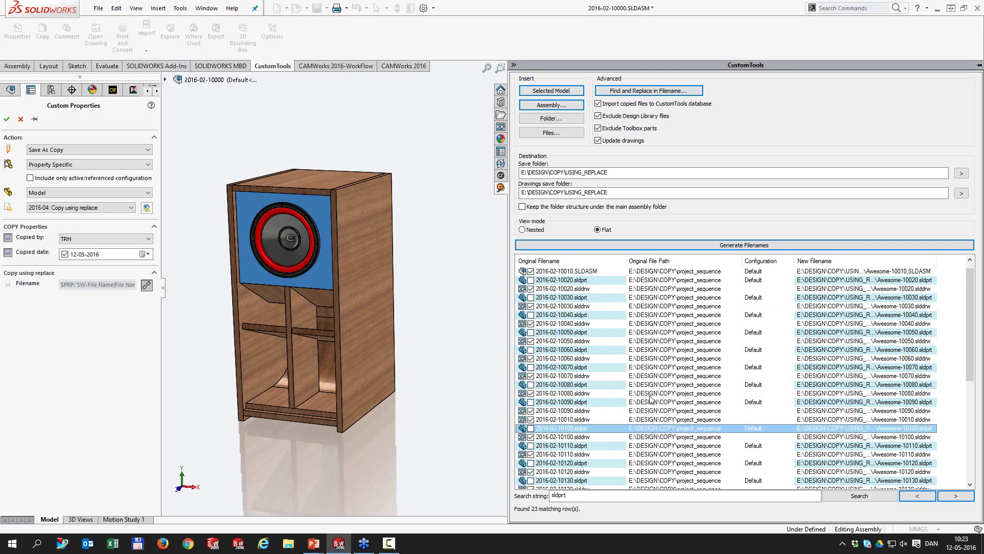
pyautogui.rightClick(603, 434)
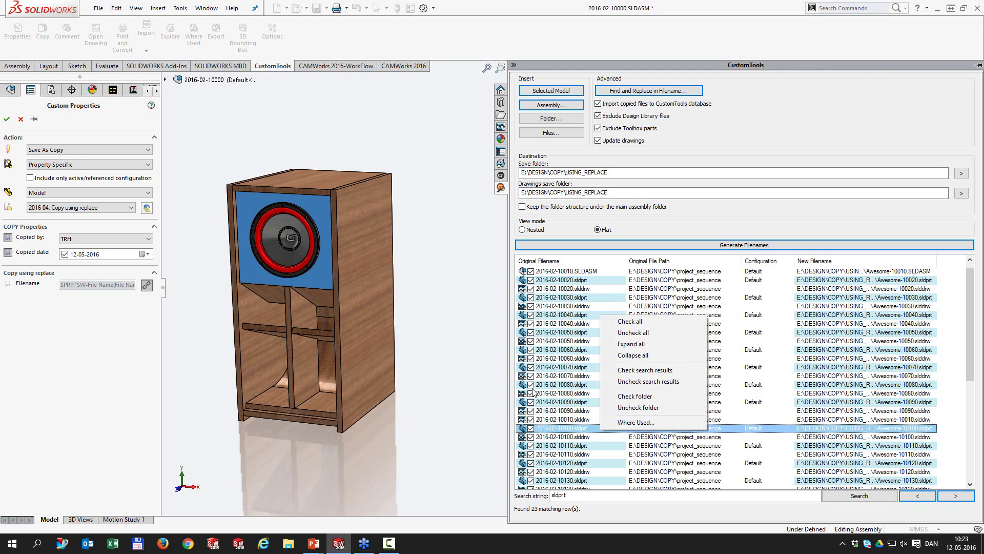
pyautogui.click(468, 383)
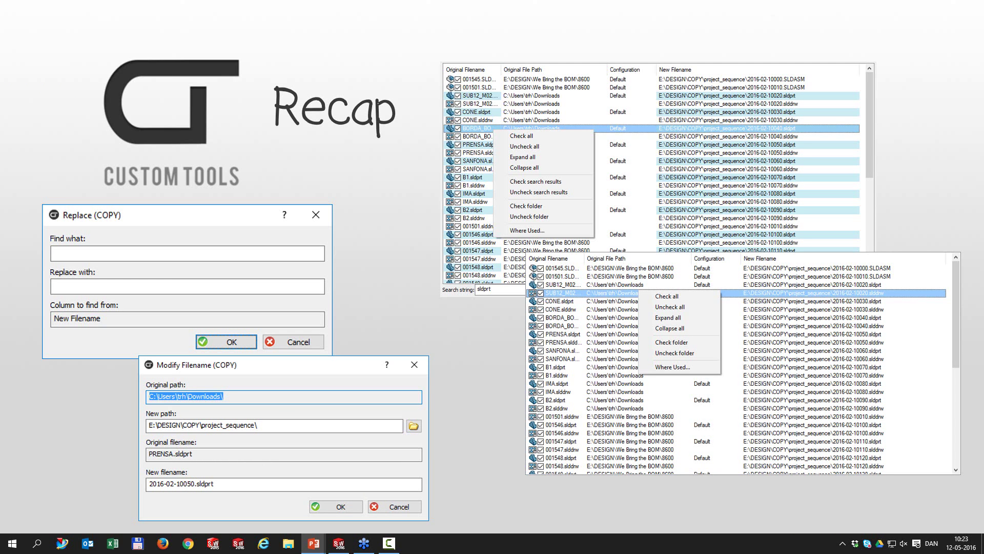
pyautogui.press('Right')
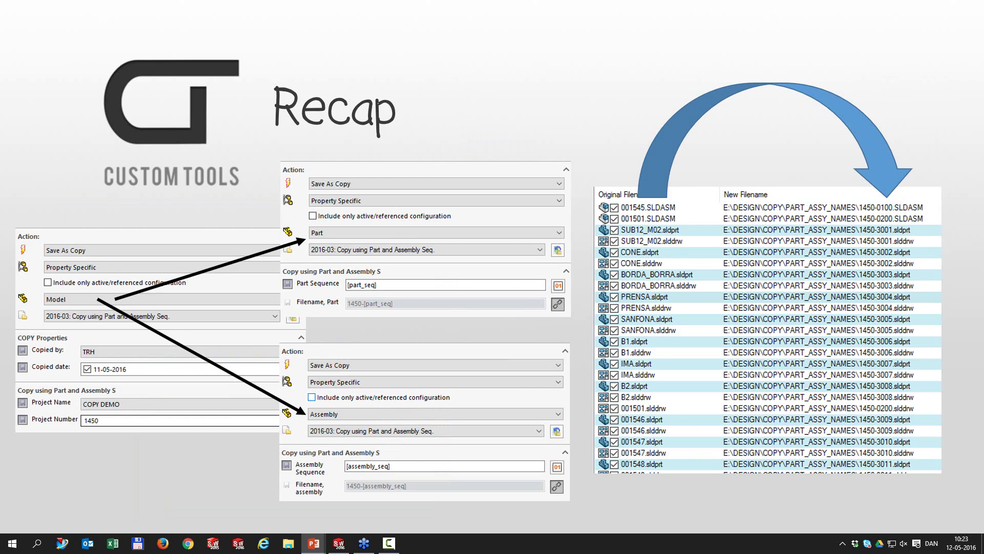